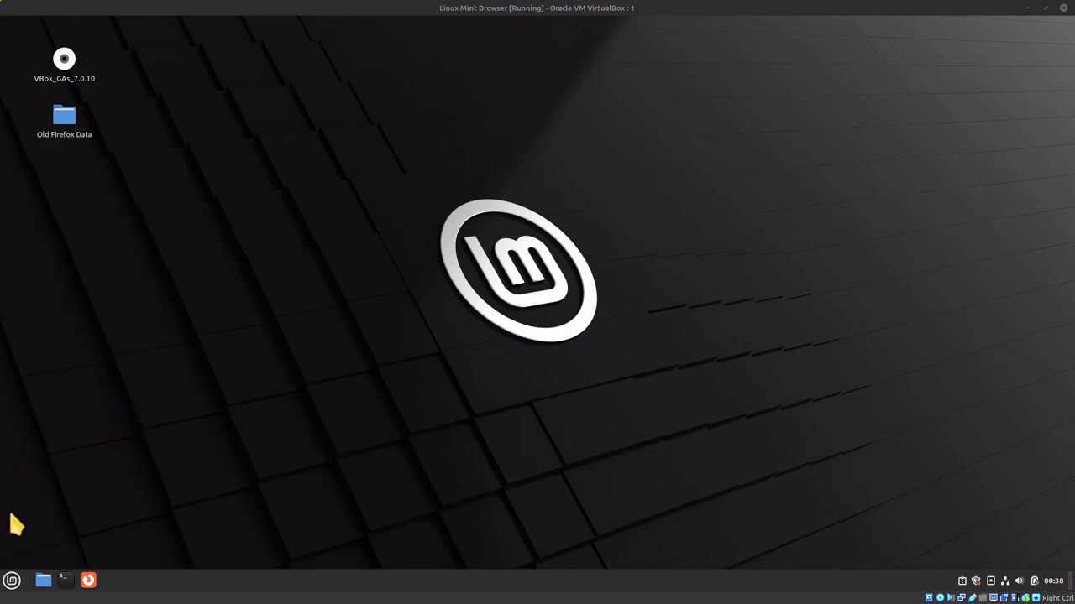
Step: Add a Firefox Web Browser launcher to the desktop from the Mint Menu's Internet category
click(5, 588)
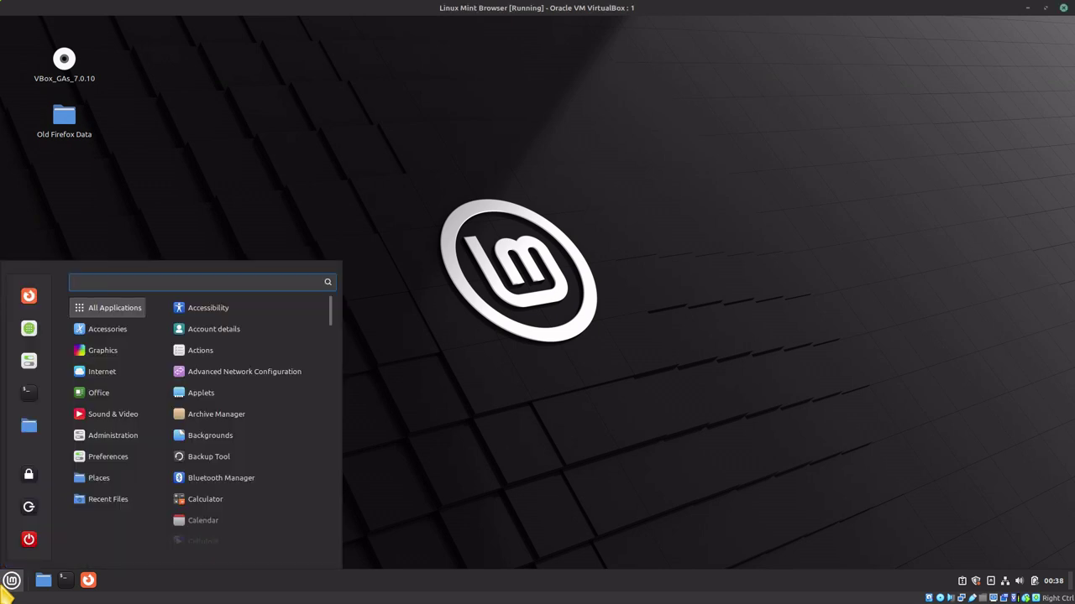
mouse_move(105, 401)
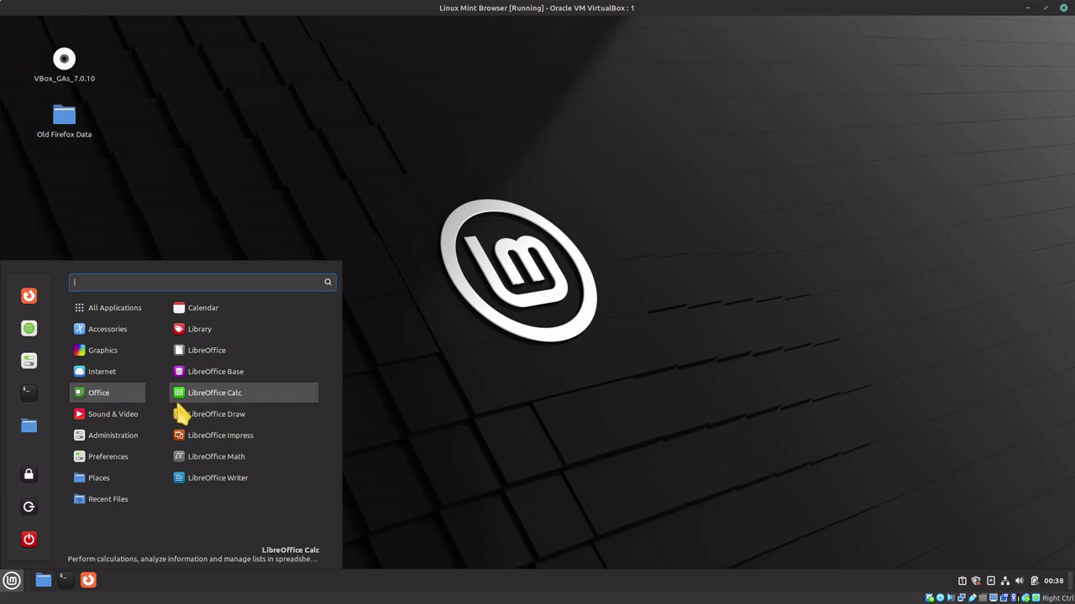
mouse_move(112, 374)
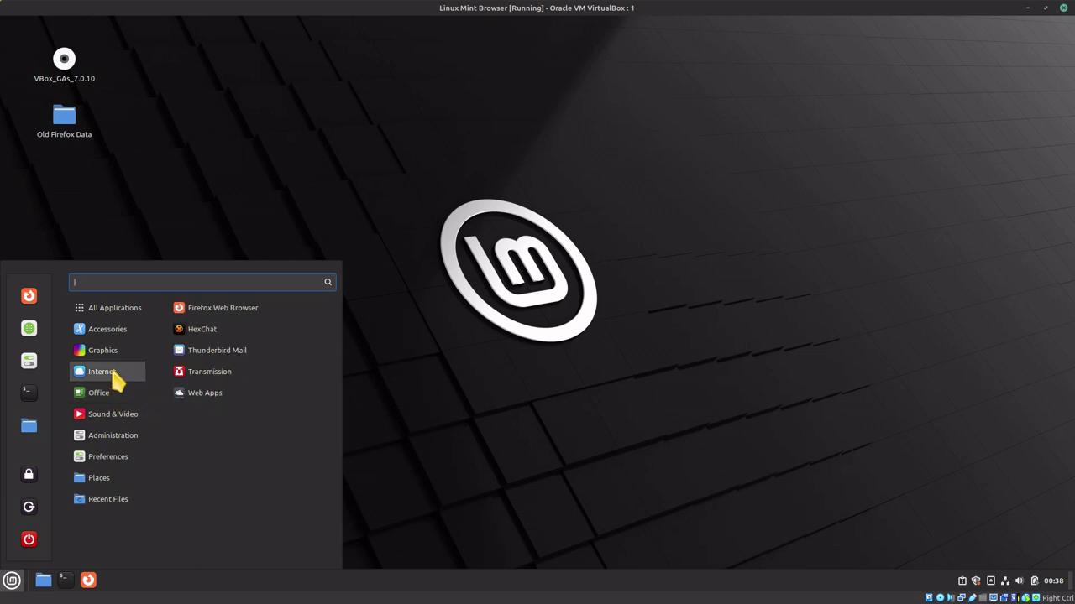
right_click(236, 316)
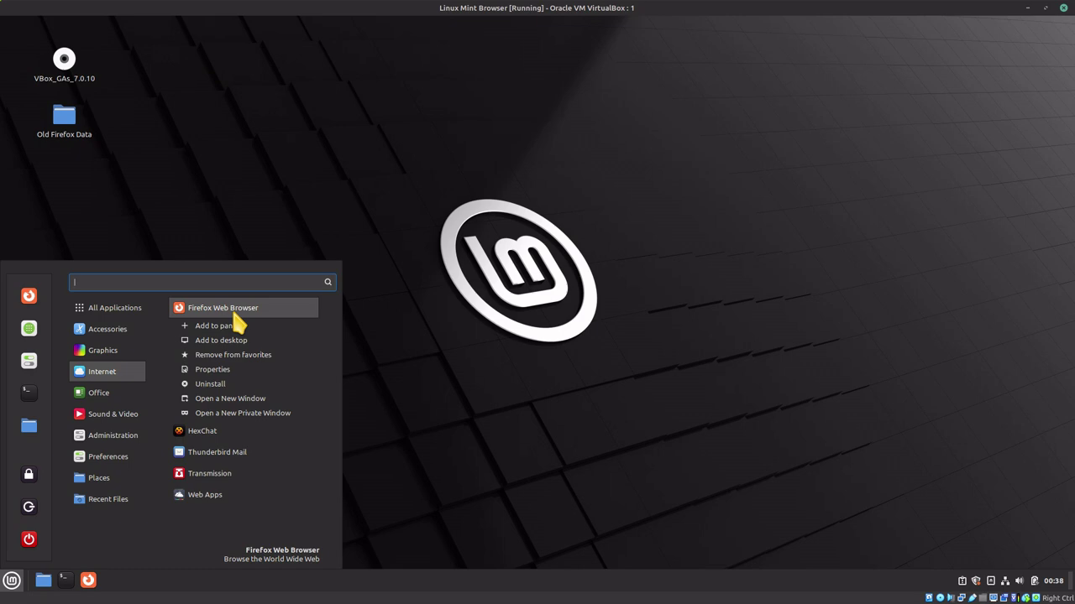
click(230, 340)
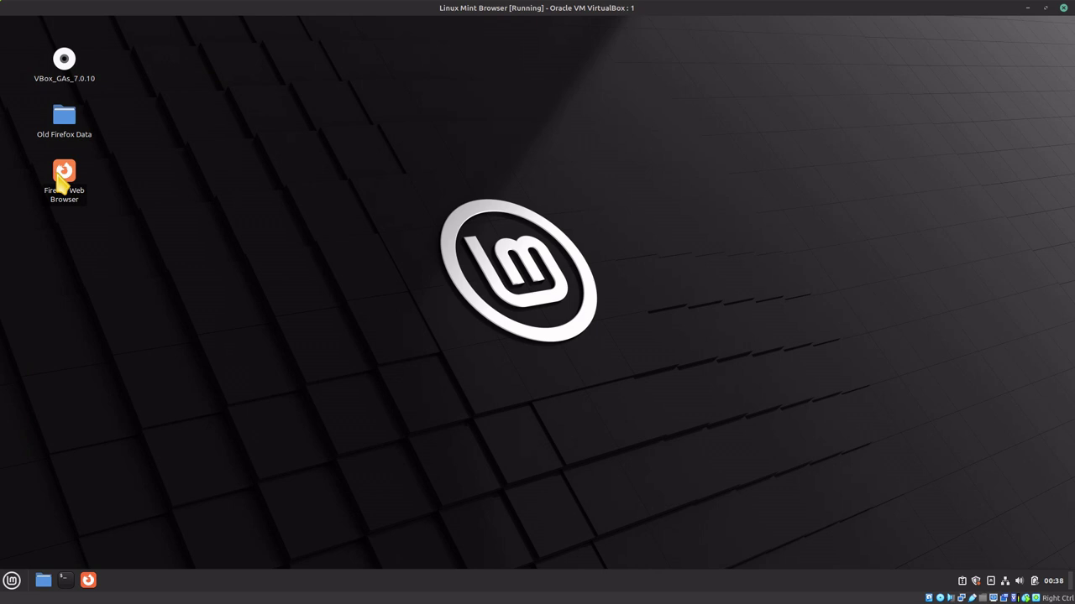
Step: Copy the Firefox launcher and paste it twice onto the desktop, making three launchers
right_click(61, 179)
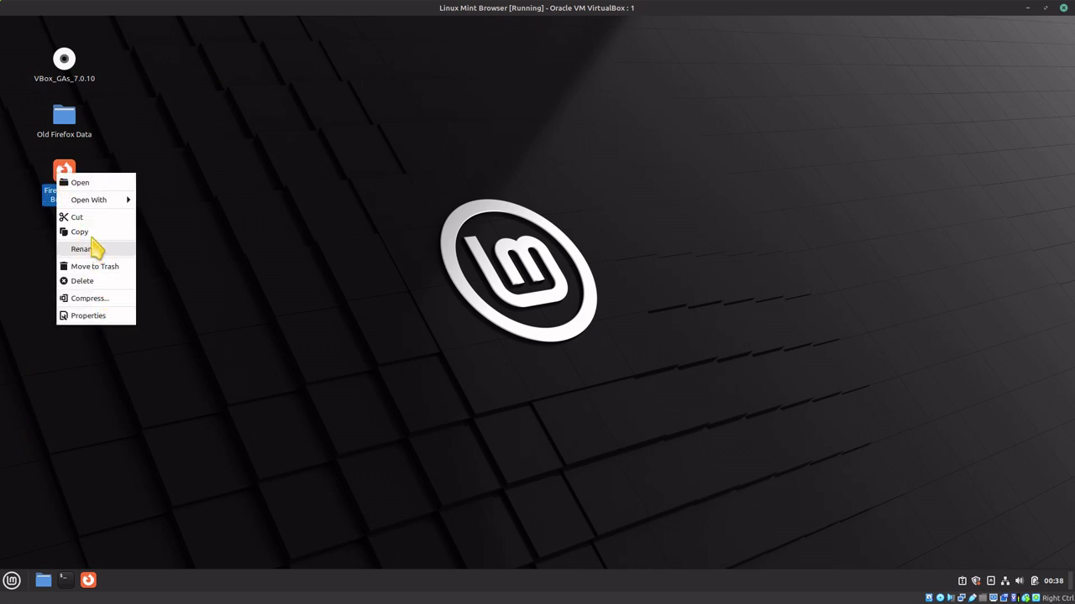
key(Escape)
click(78, 269)
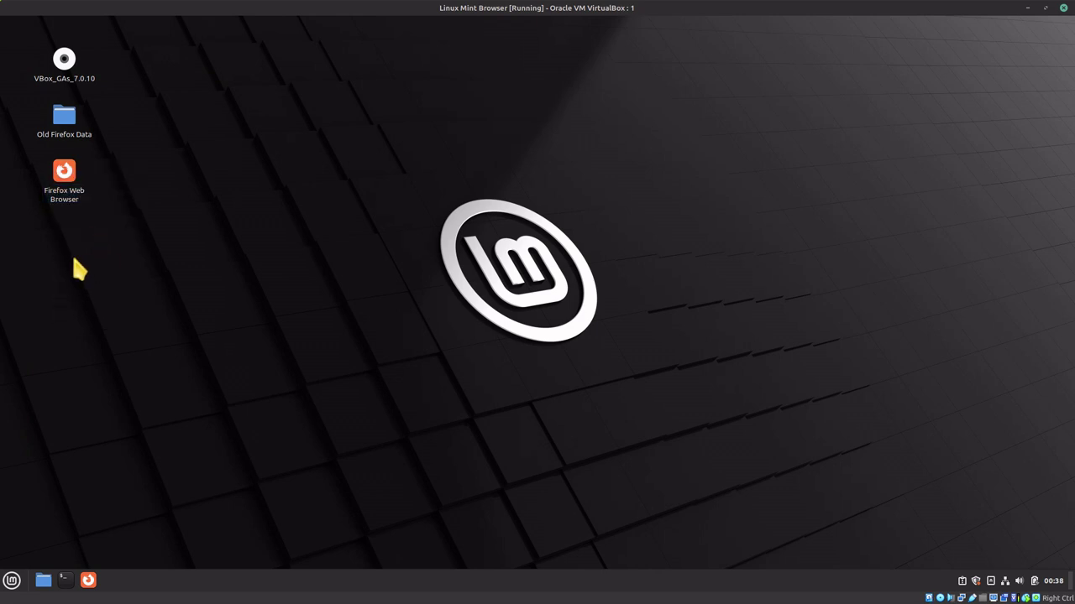
right_click(74, 243)
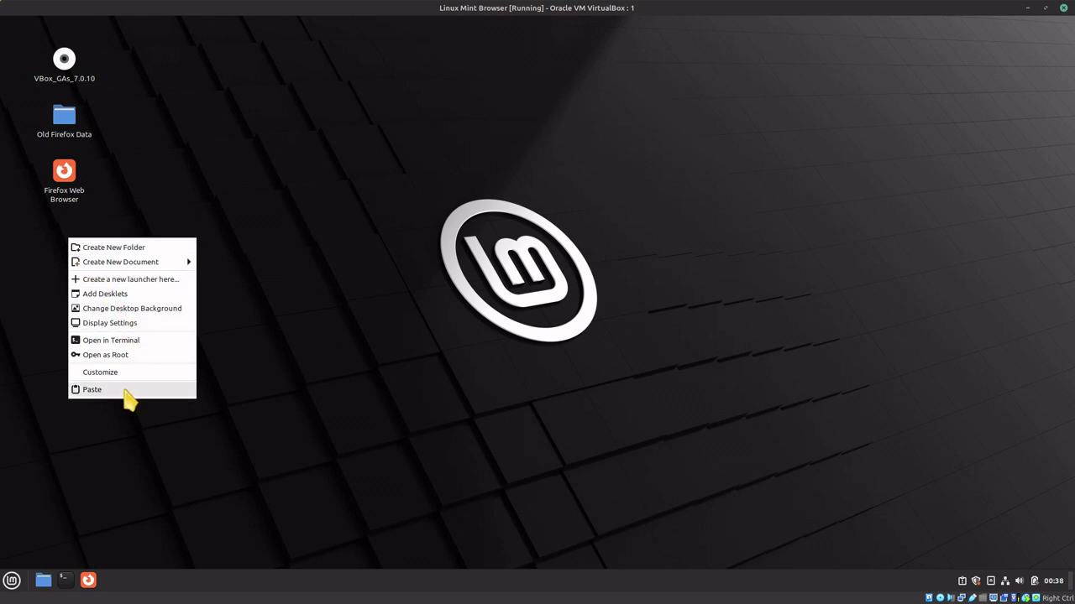
key(Escape)
right_click(95, 308)
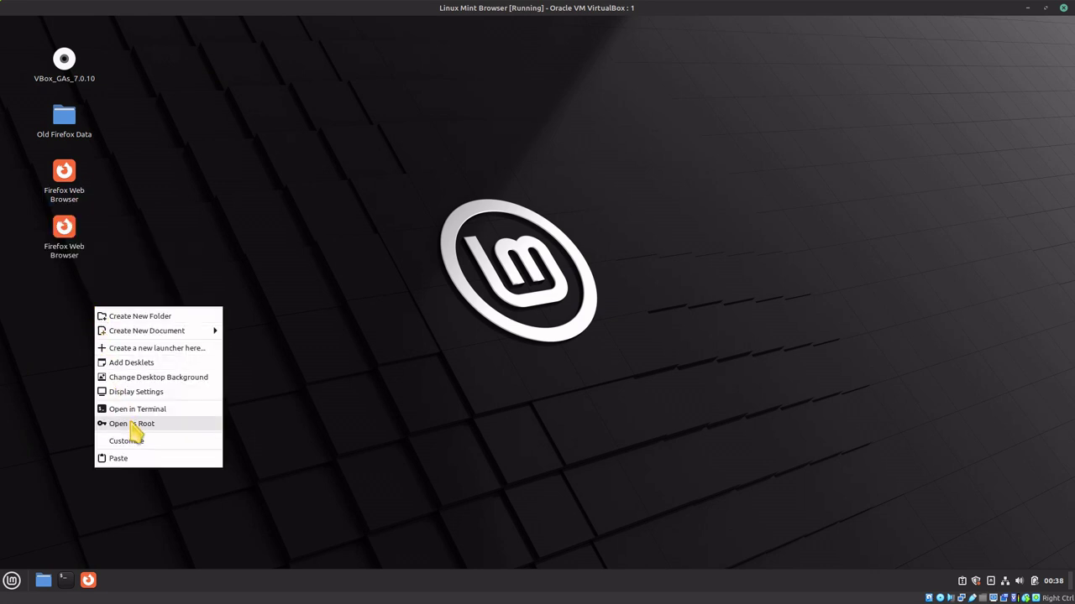
click(137, 459)
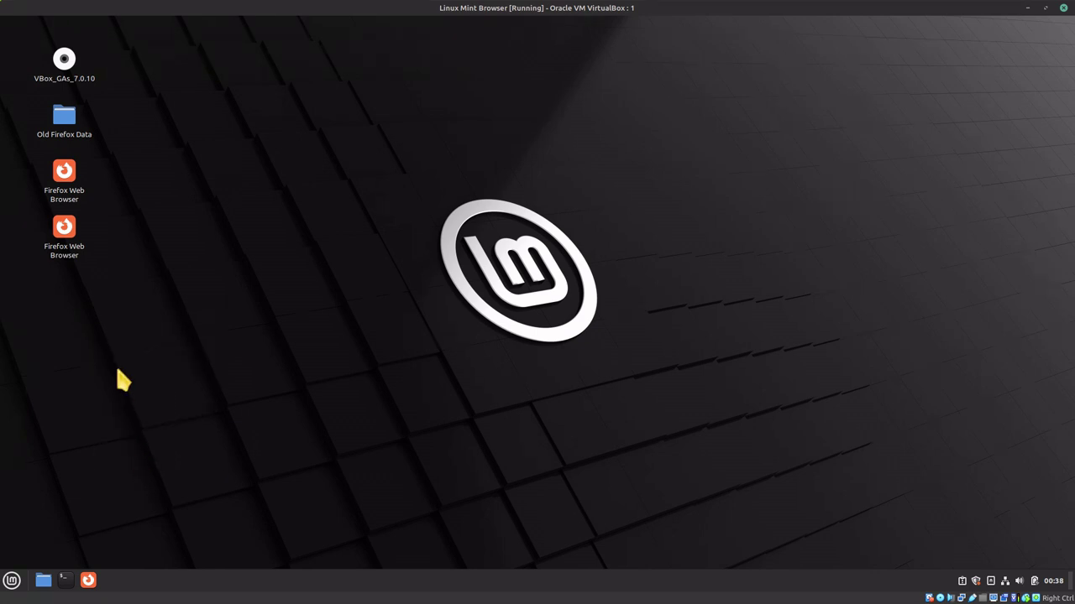
click(158, 332)
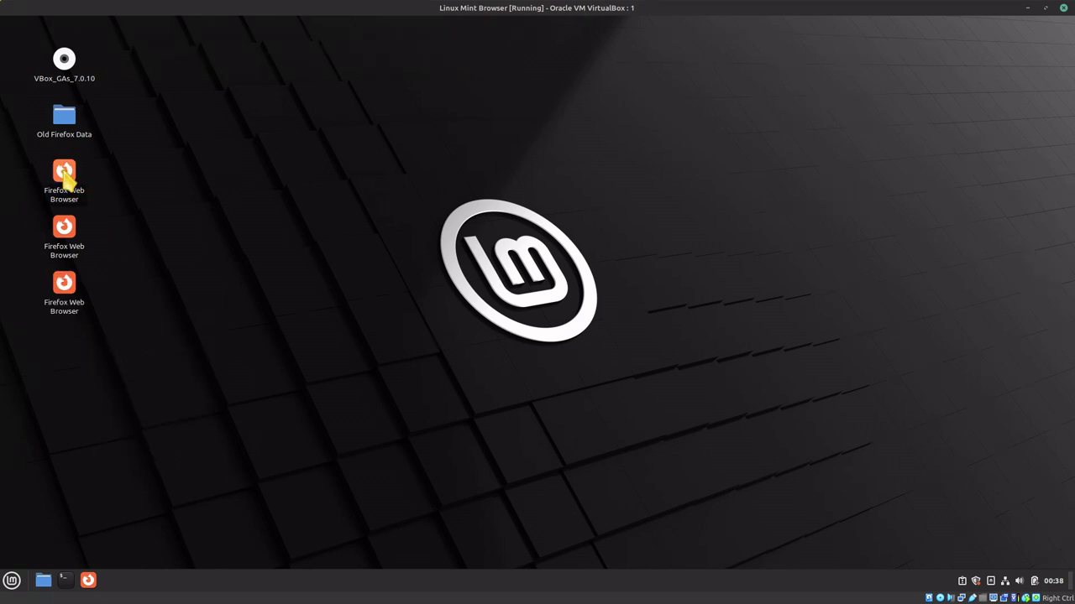
click(65, 176)
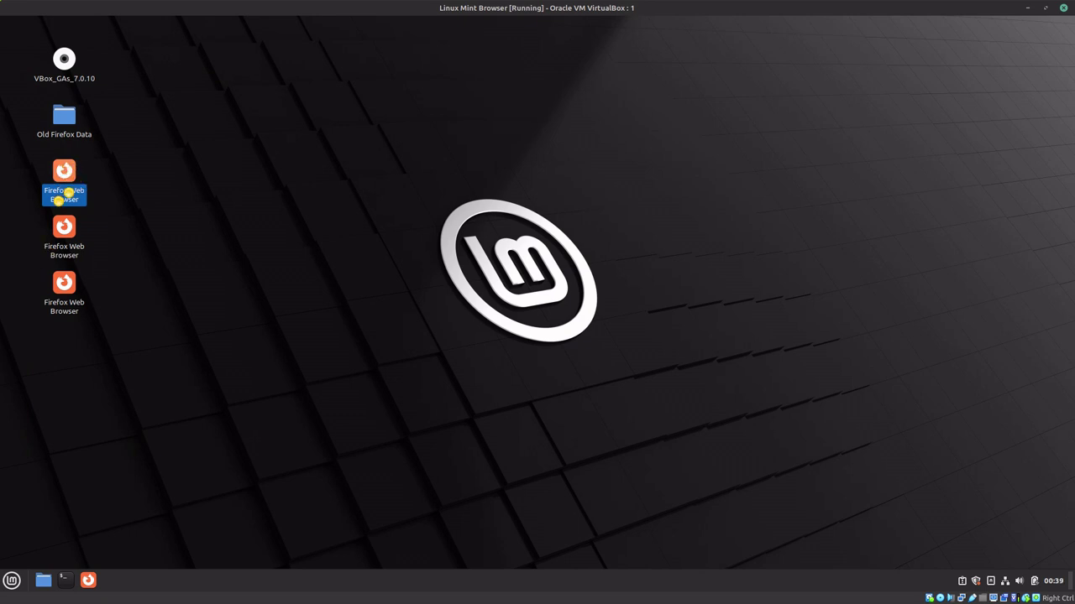
Step: Start Firefox from the first desktop launcher and go to about:profiles
double_click(65, 193)
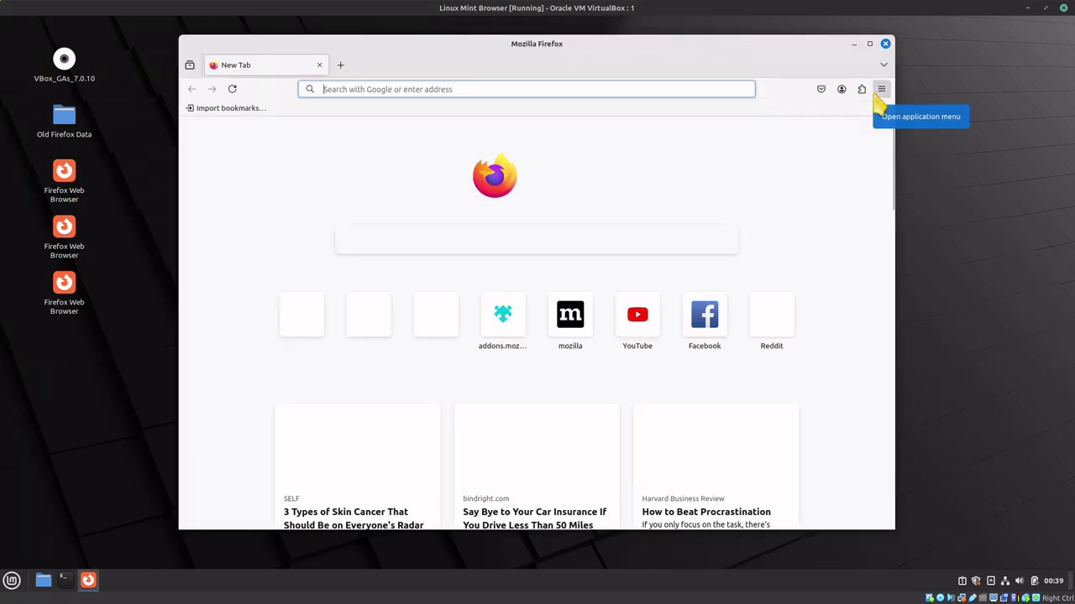
click(557, 88)
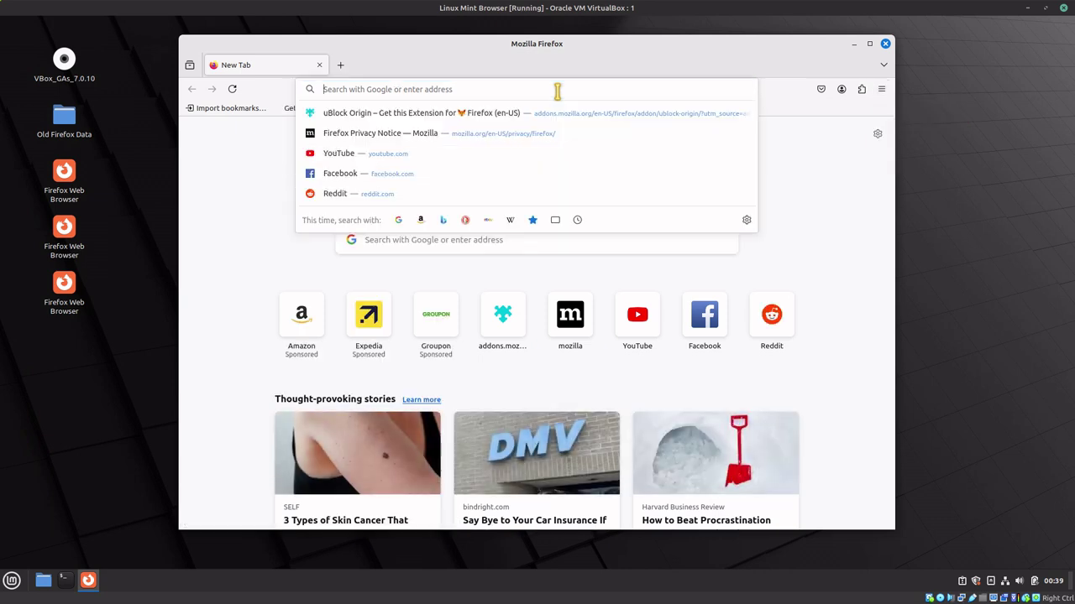
text(about:)
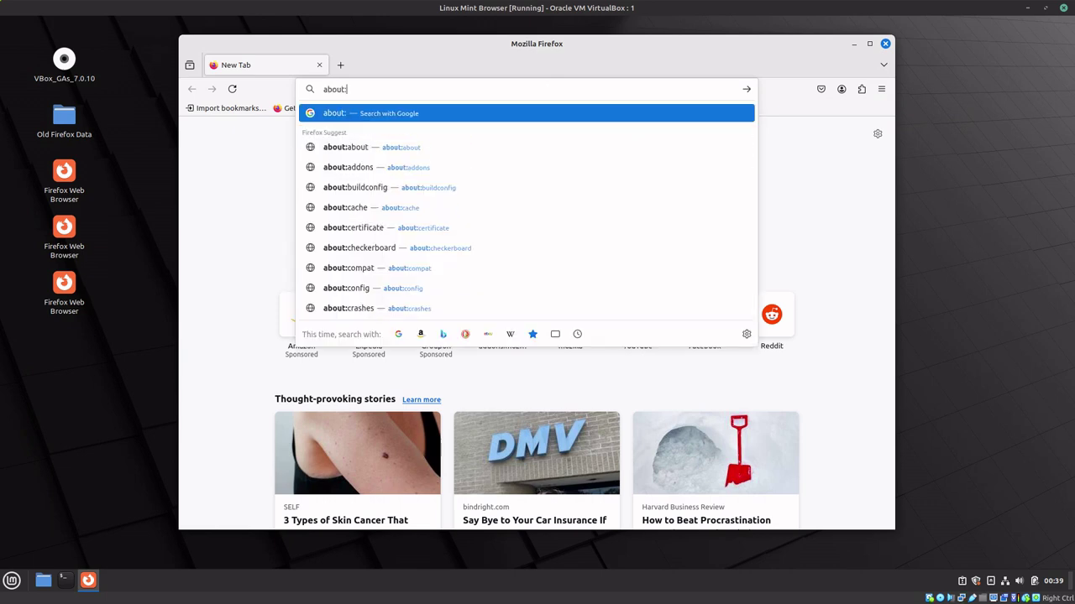
text(profiles)
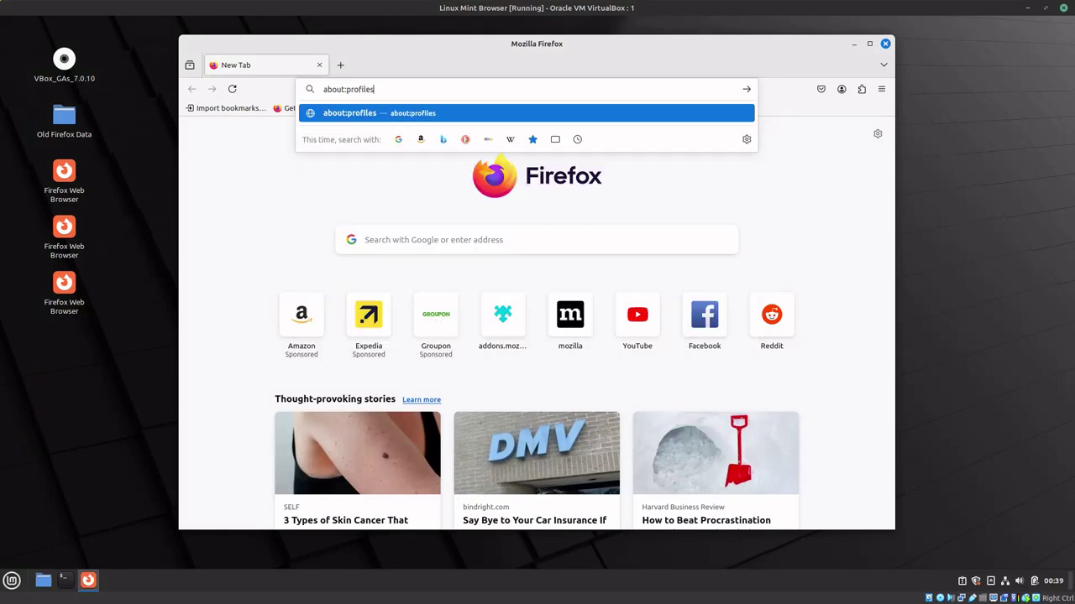
key(Return)
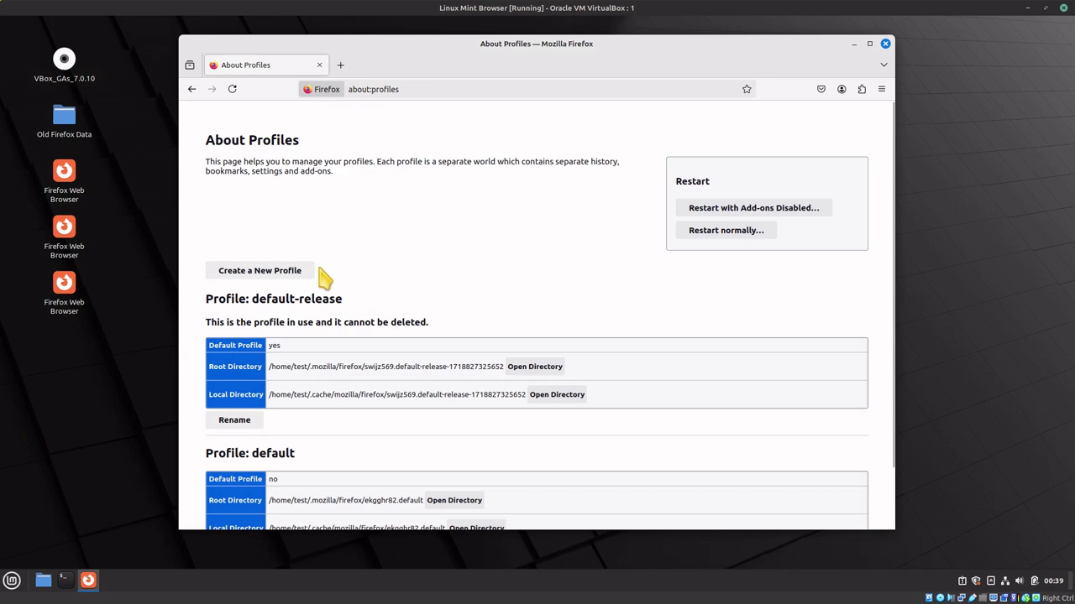
Step: Create a new Firefox profile named Amazon with the profile wizard
scroll(336, 285, down, 2)
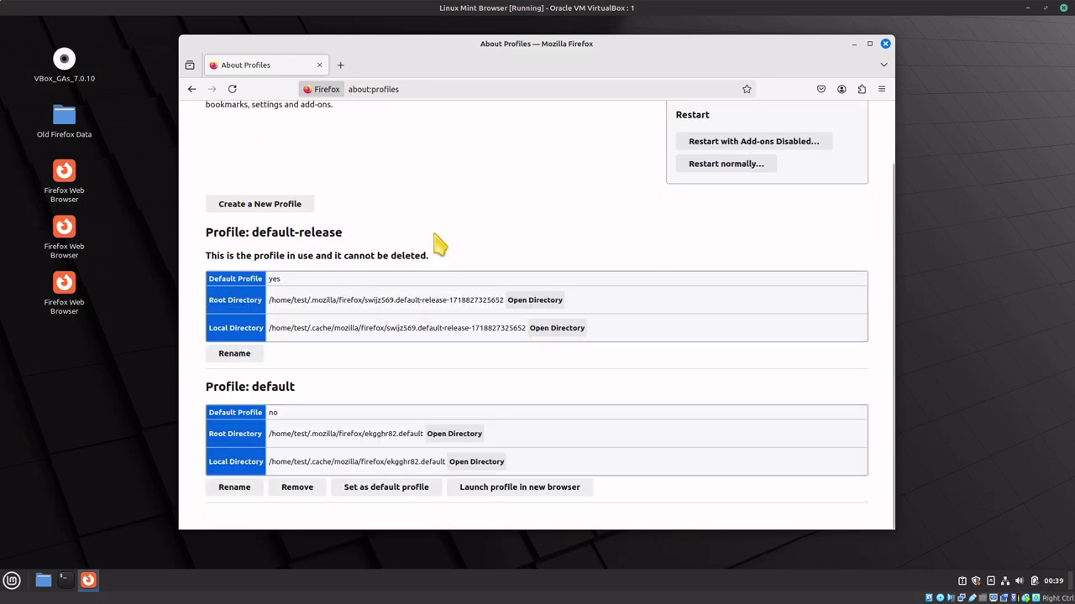
click(283, 210)
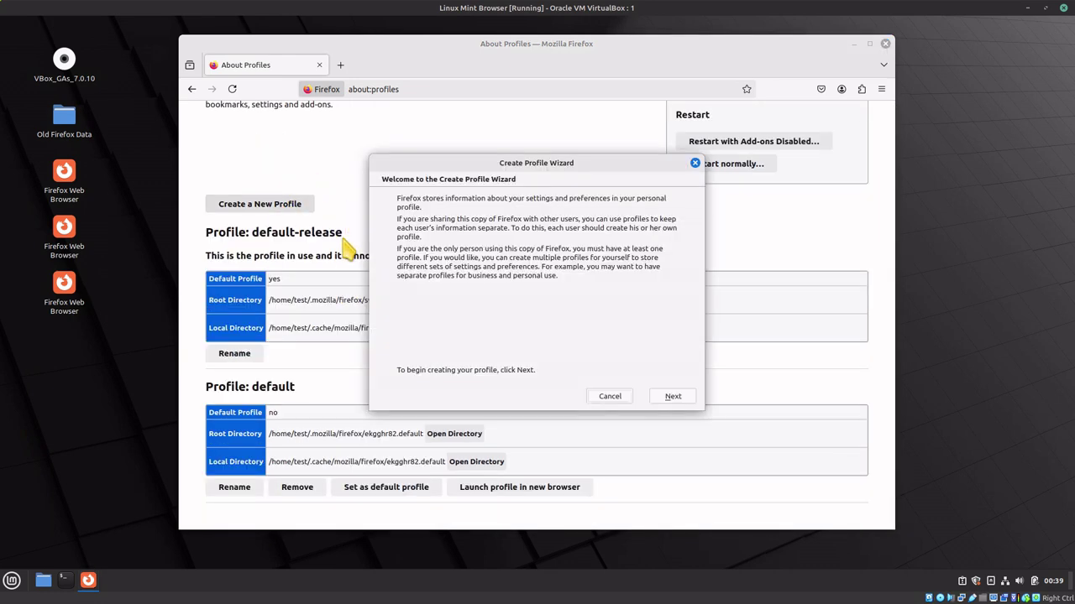
click(684, 397)
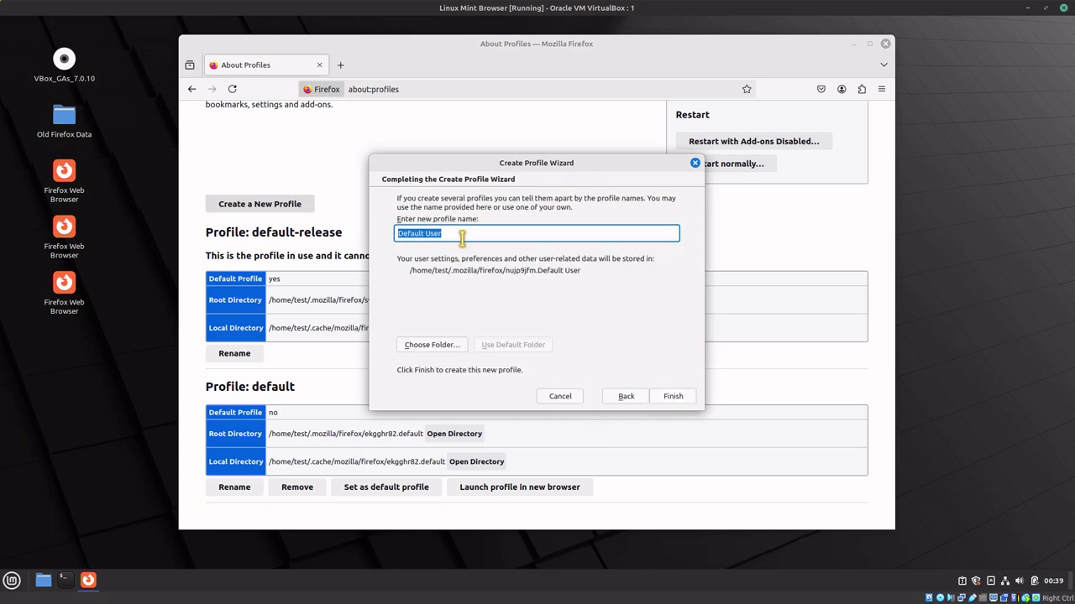
double_click(460, 238)
text(Amazon)
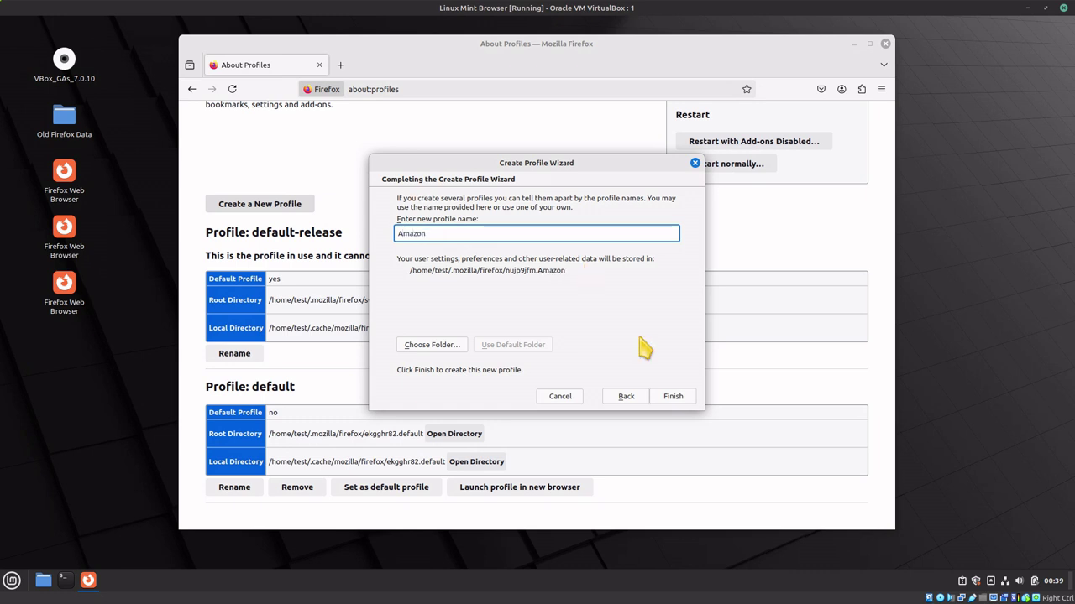
click(673, 396)
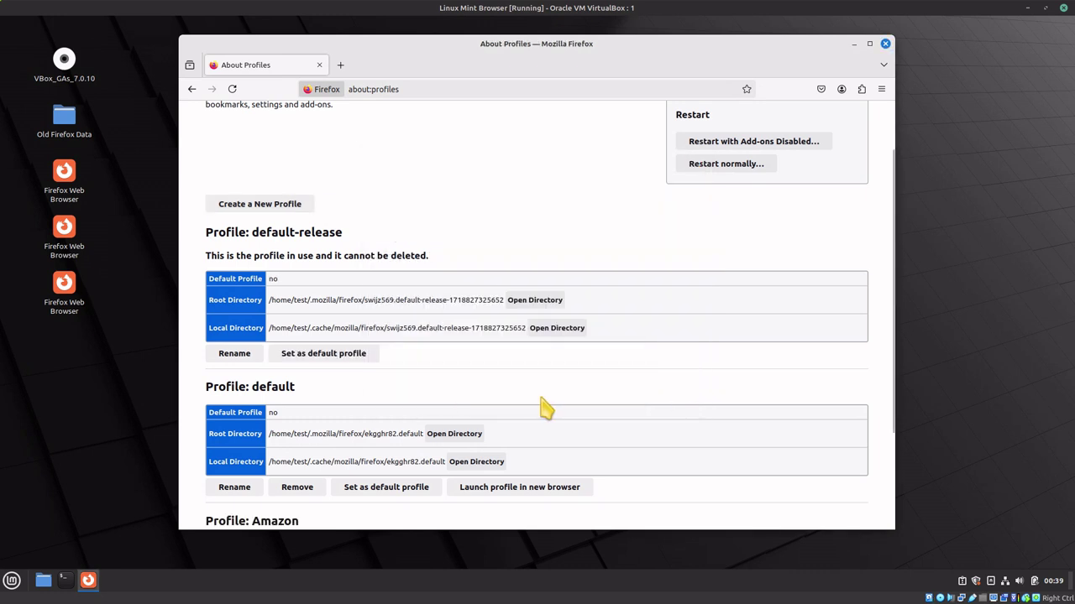
Step: Create a second new profile named Google
click(282, 211)
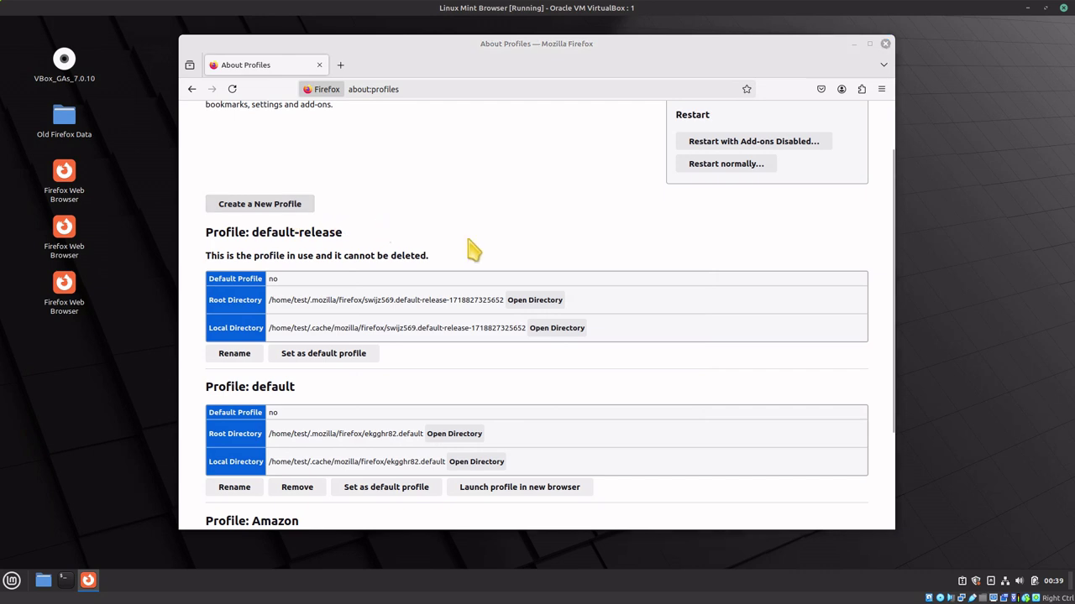
click(692, 403)
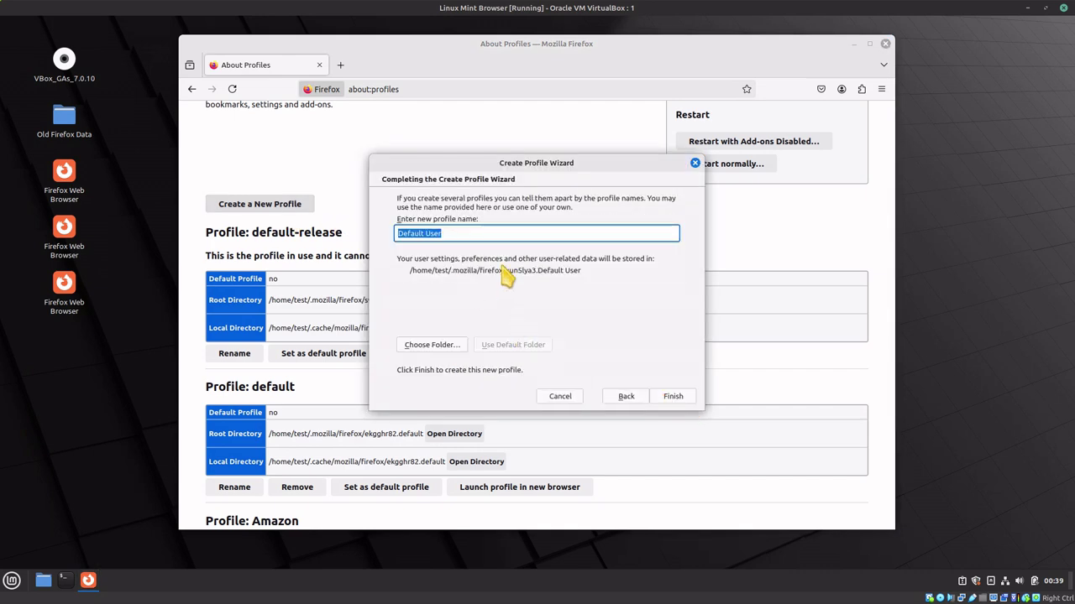
text(Google)
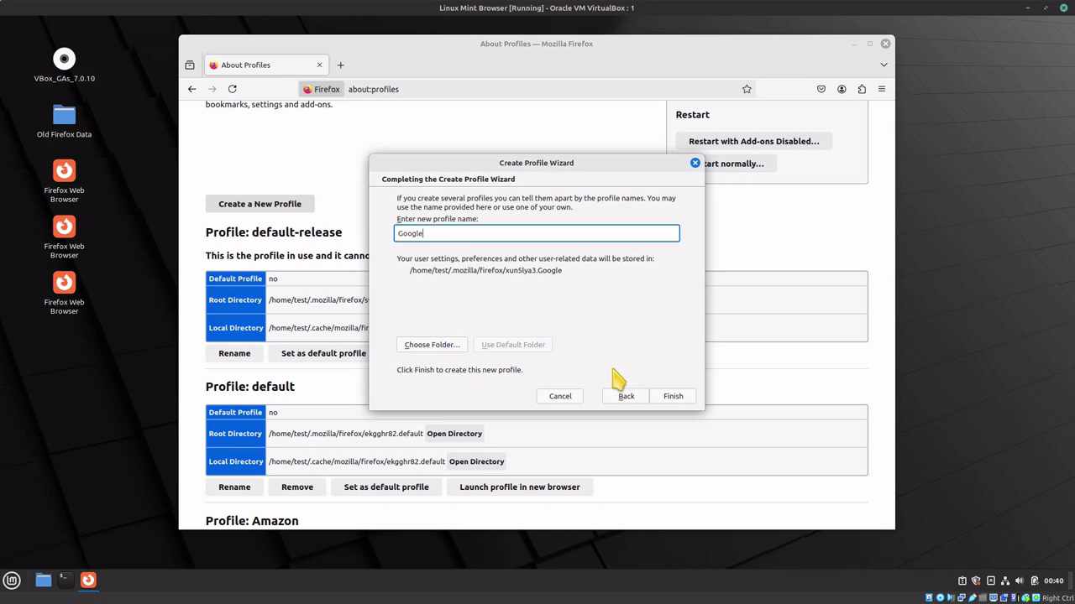
click(680, 399)
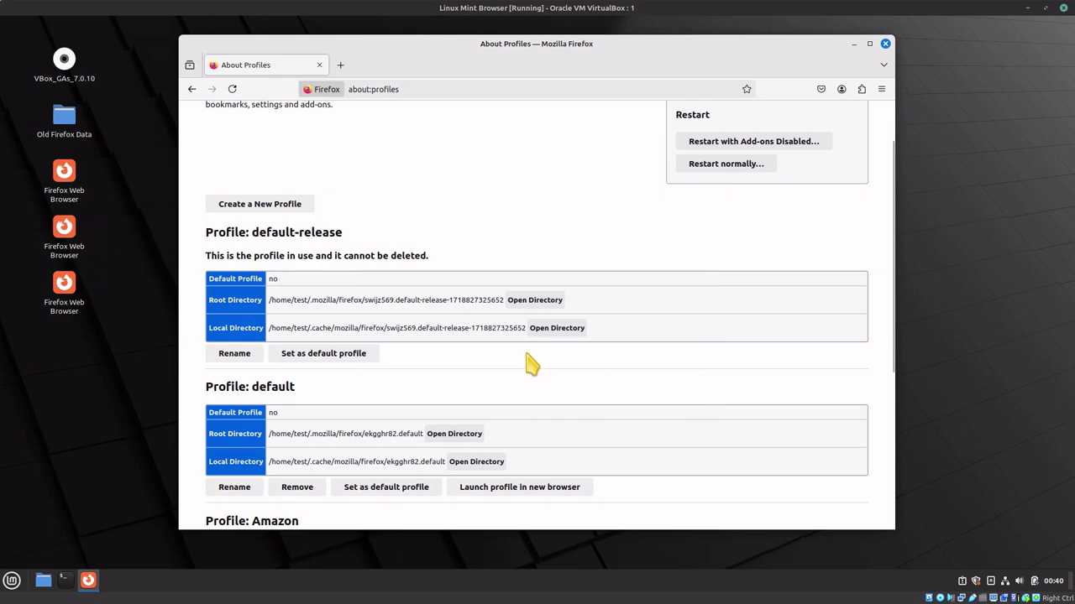
Step: Find Profile: Amazon on About Profiles and use Launch profile in new browser
scroll(496, 403, down, 5)
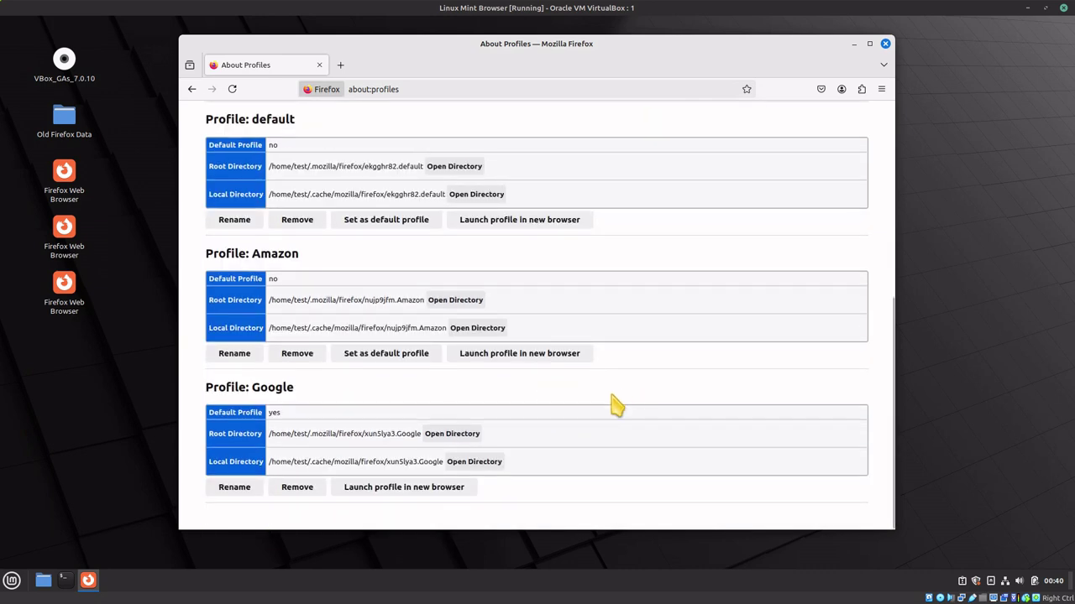
scroll(546, 407, up, 5)
scroll(485, 401, down, 5)
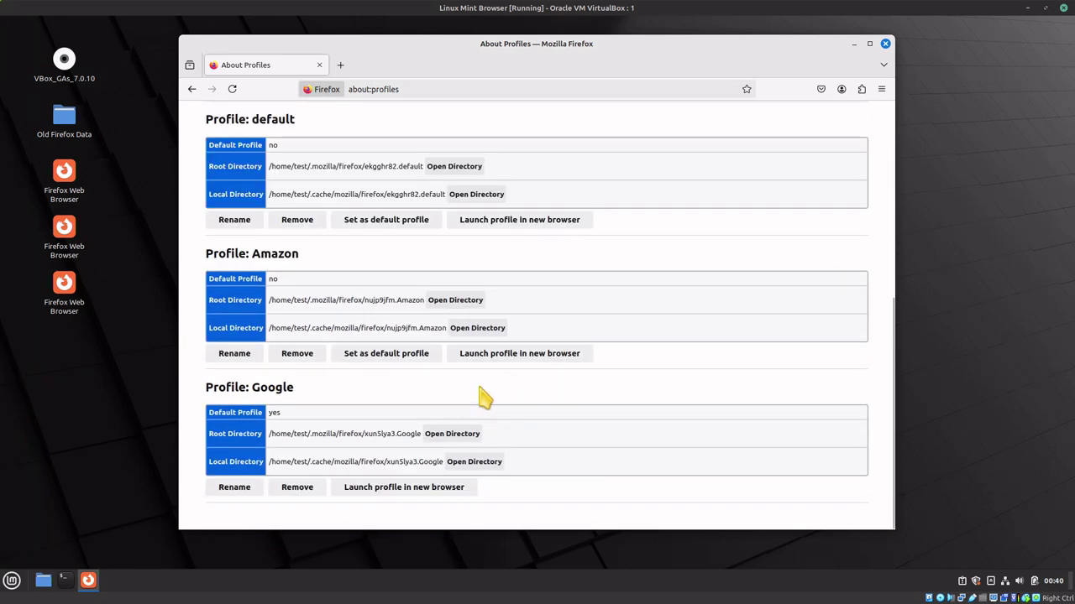
click(511, 361)
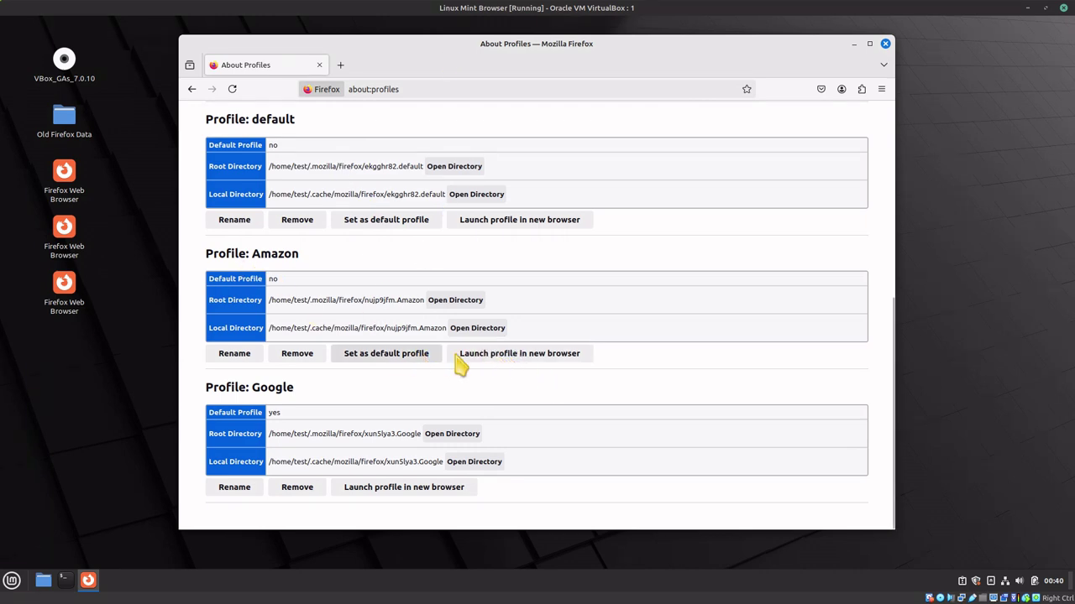
click(544, 354)
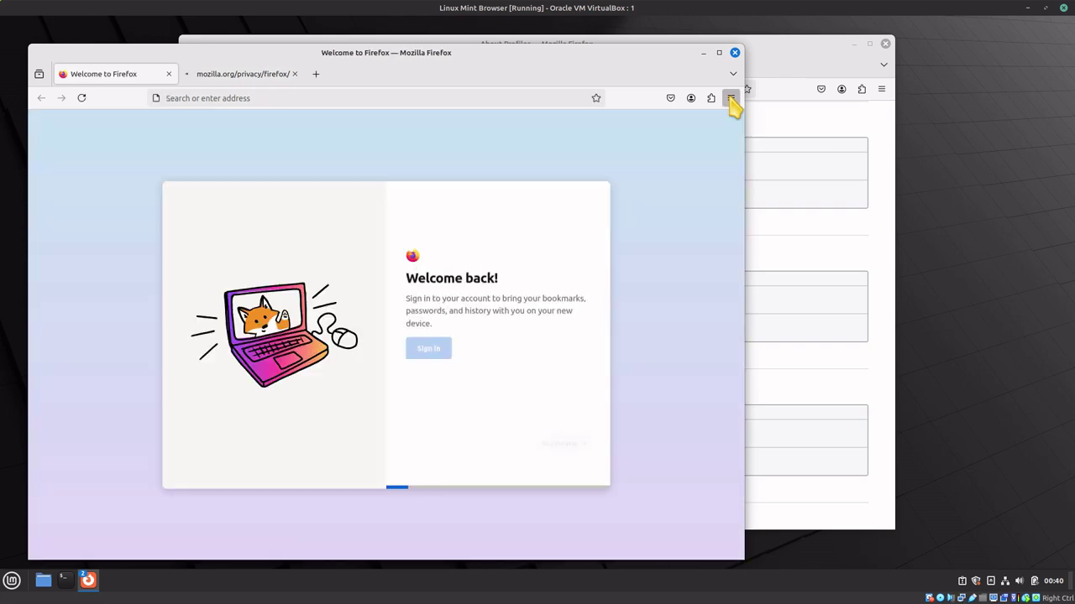
Step: Install the Colour mosaic theme from Add-ons and themes, then close that profile's window
click(730, 98)
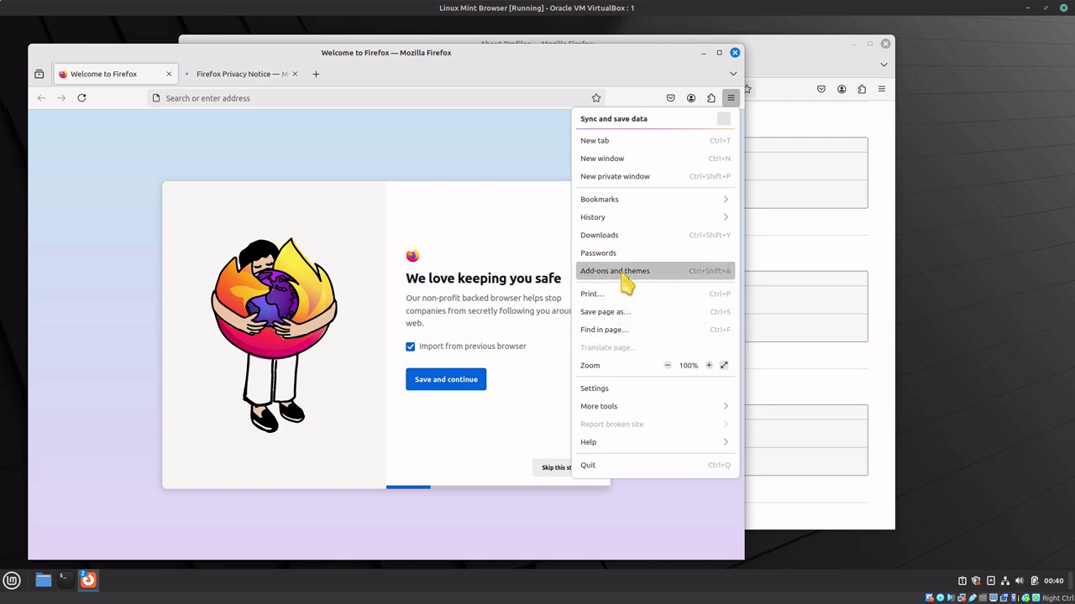
click(622, 277)
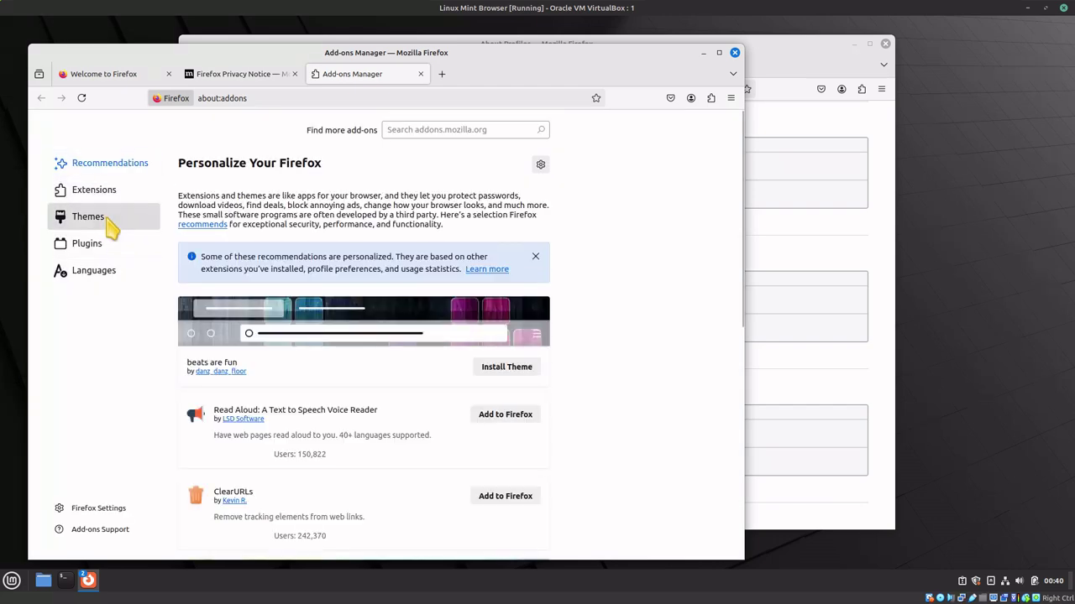
click(111, 225)
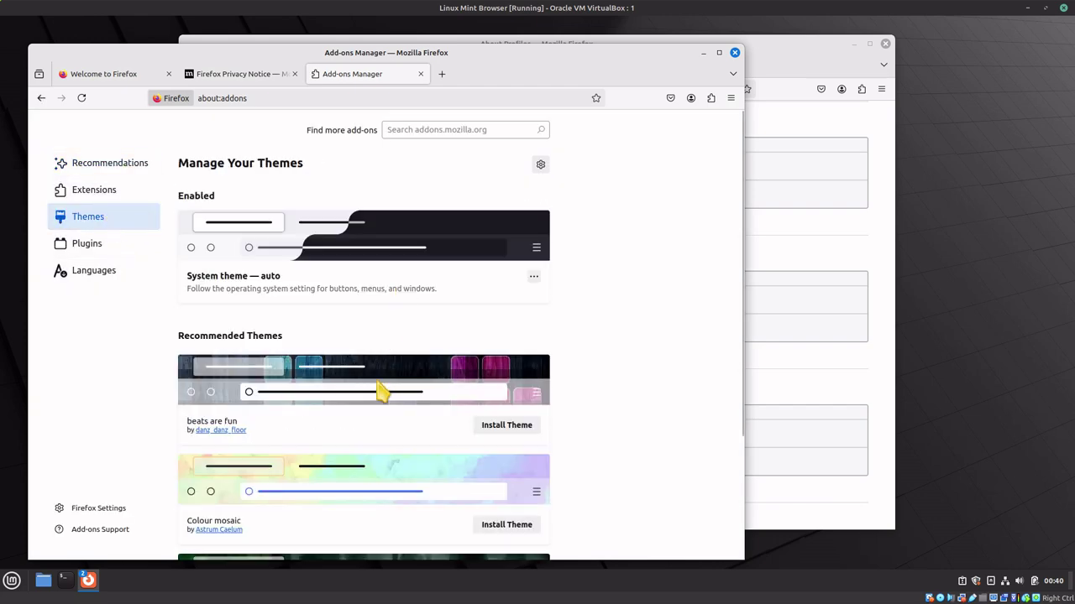
click(505, 523)
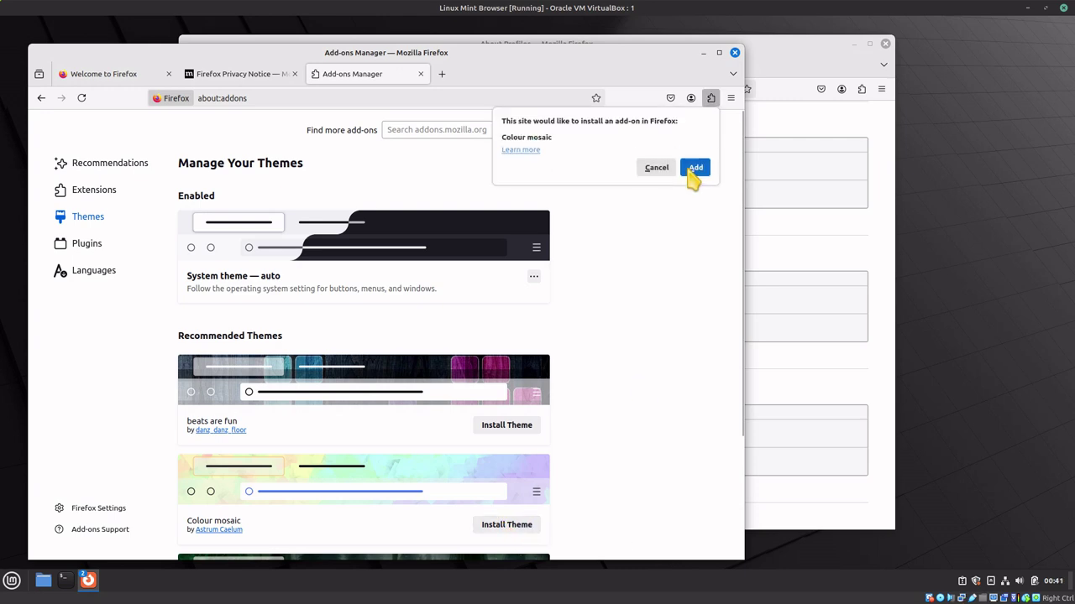
click(696, 169)
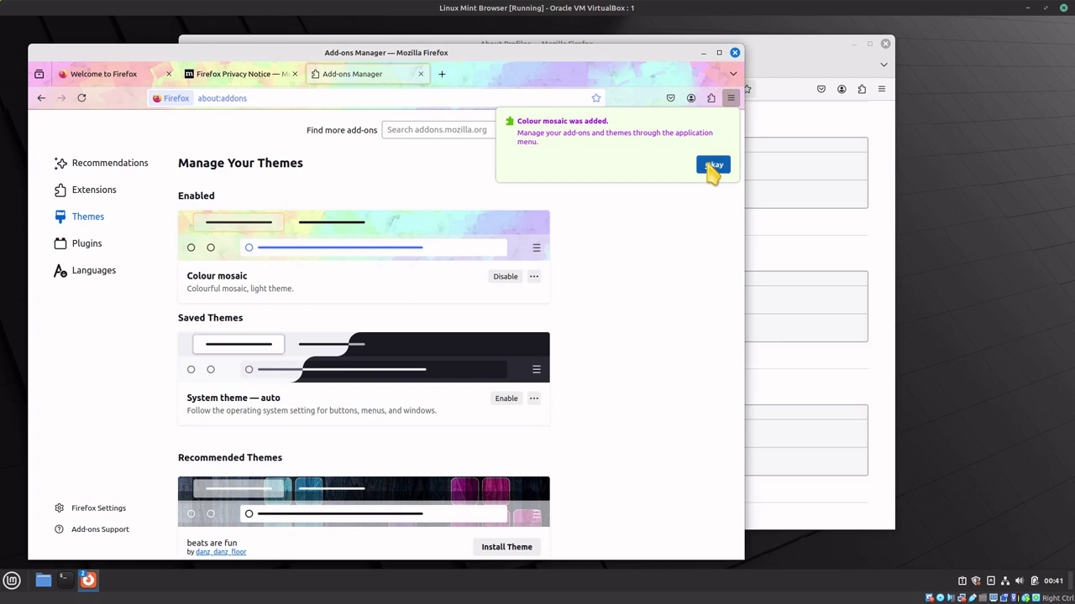
click(712, 166)
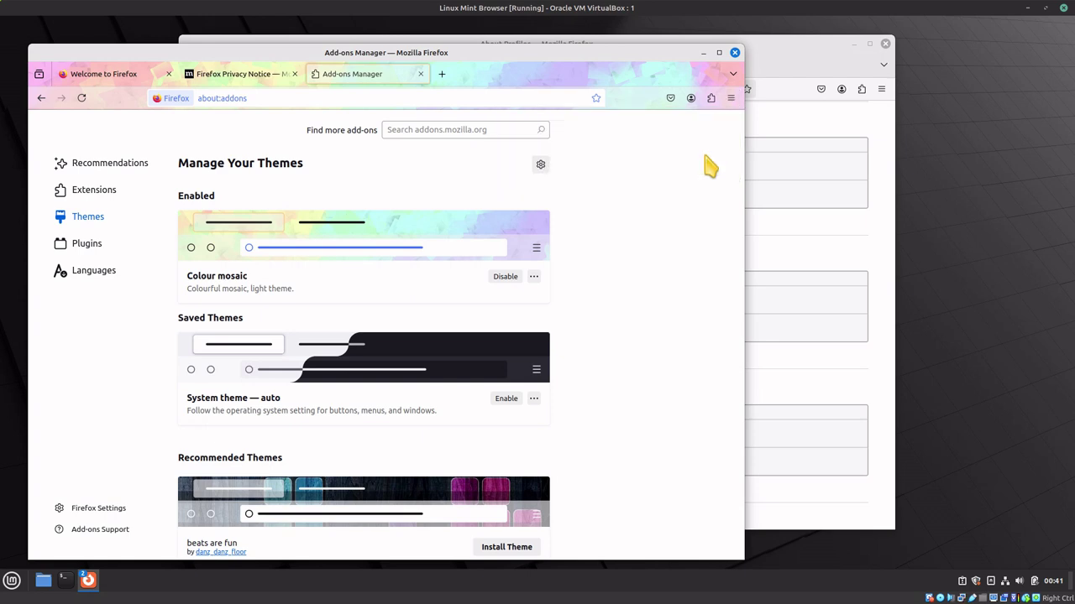
click(734, 52)
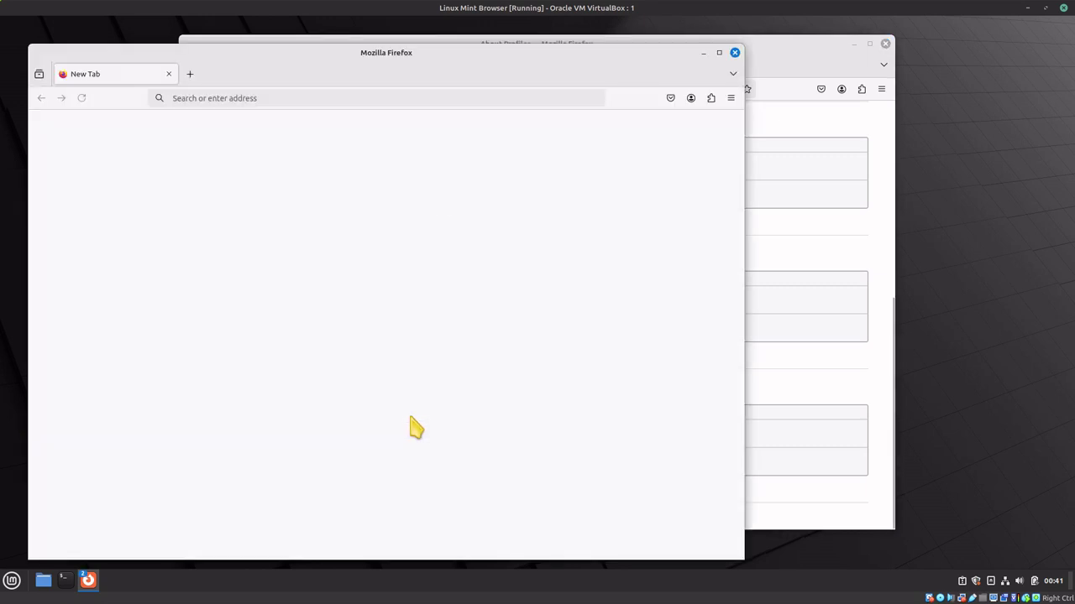
Step: Install the beats are fun theme in the Google profile window, then close it
click(730, 98)
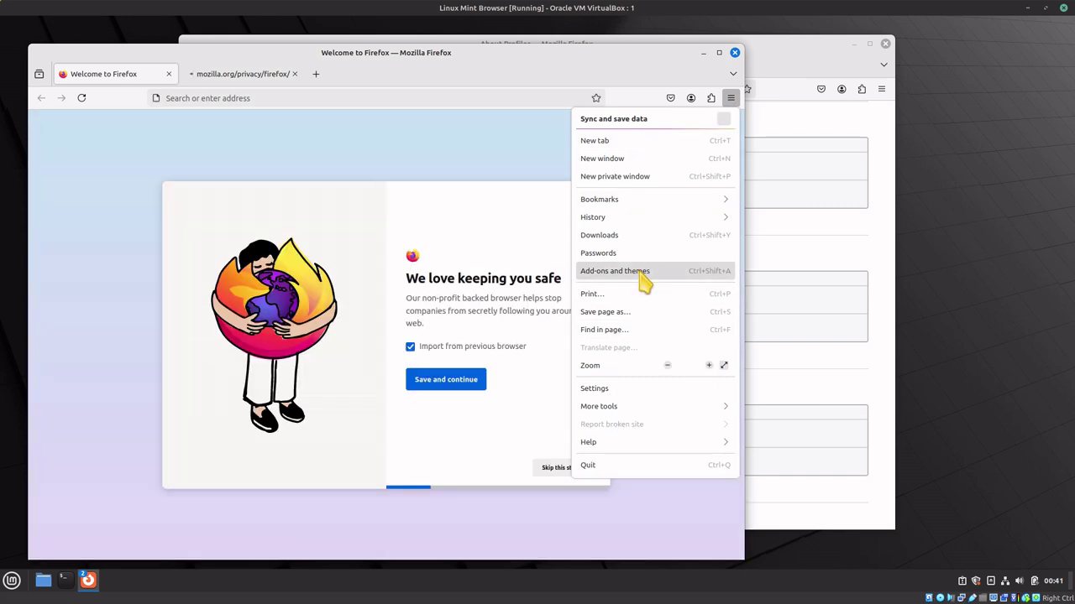
click(642, 277)
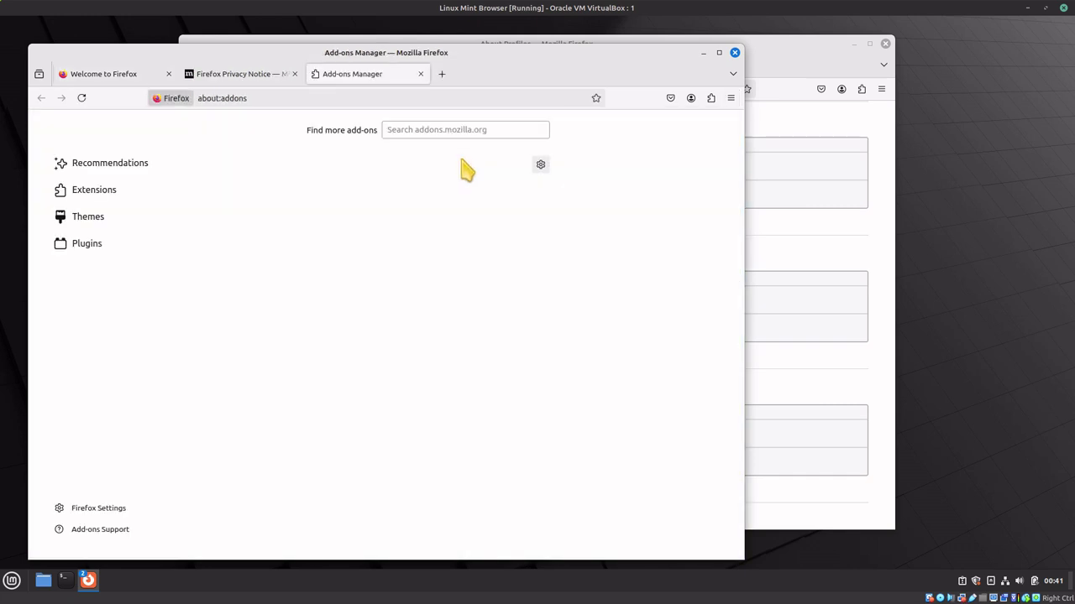
click(97, 228)
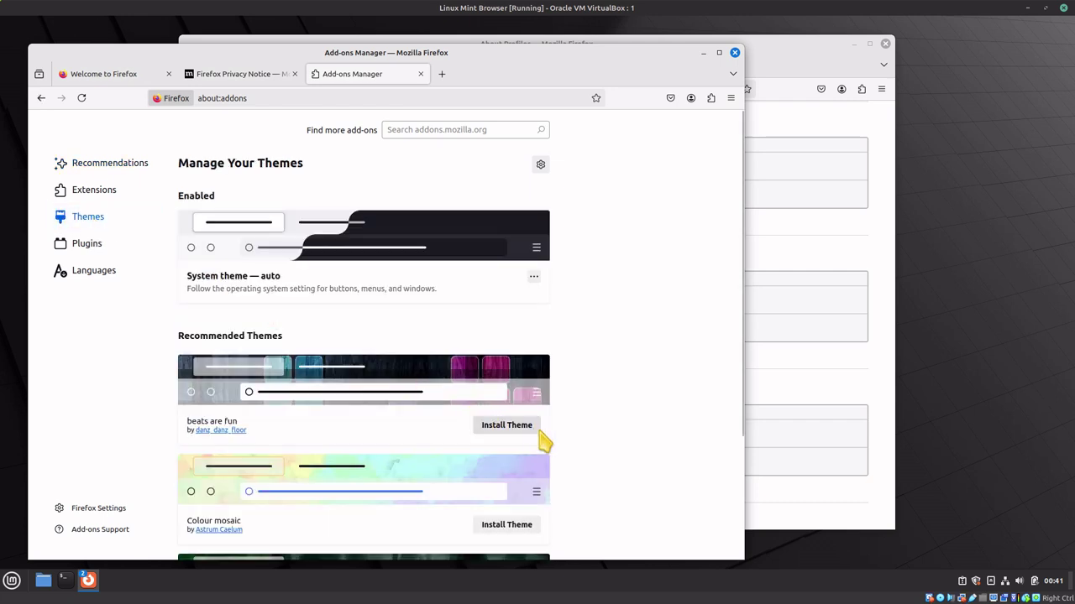
click(518, 428)
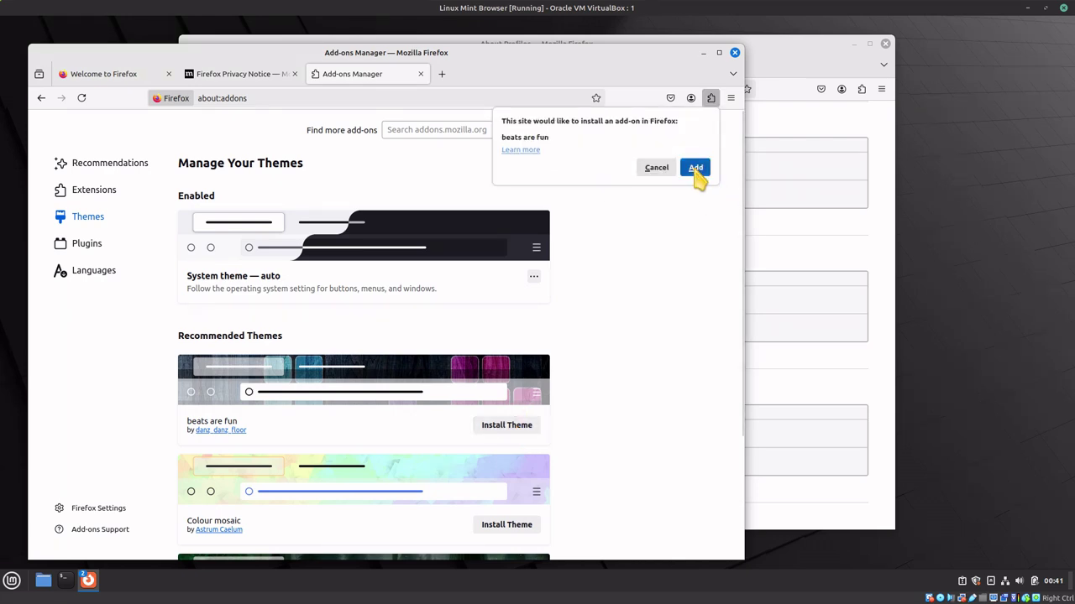
click(695, 168)
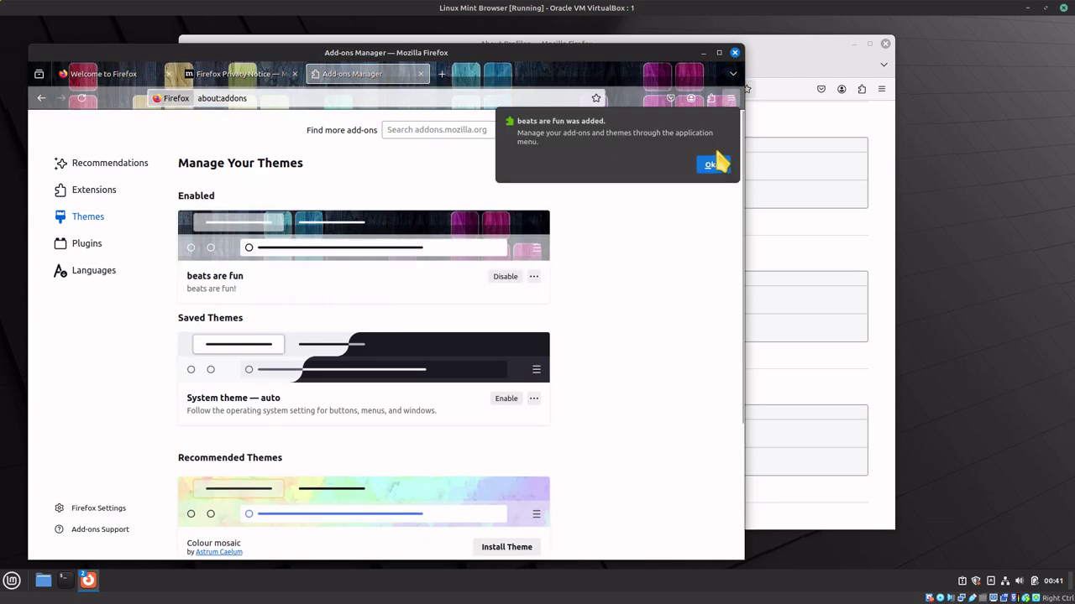
click(713, 165)
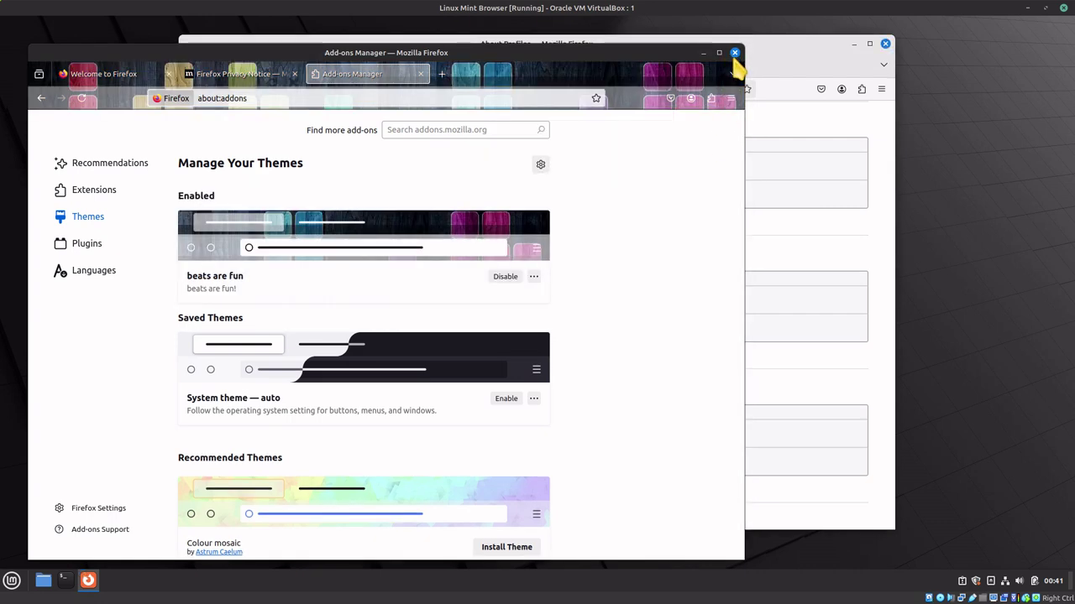
click(735, 53)
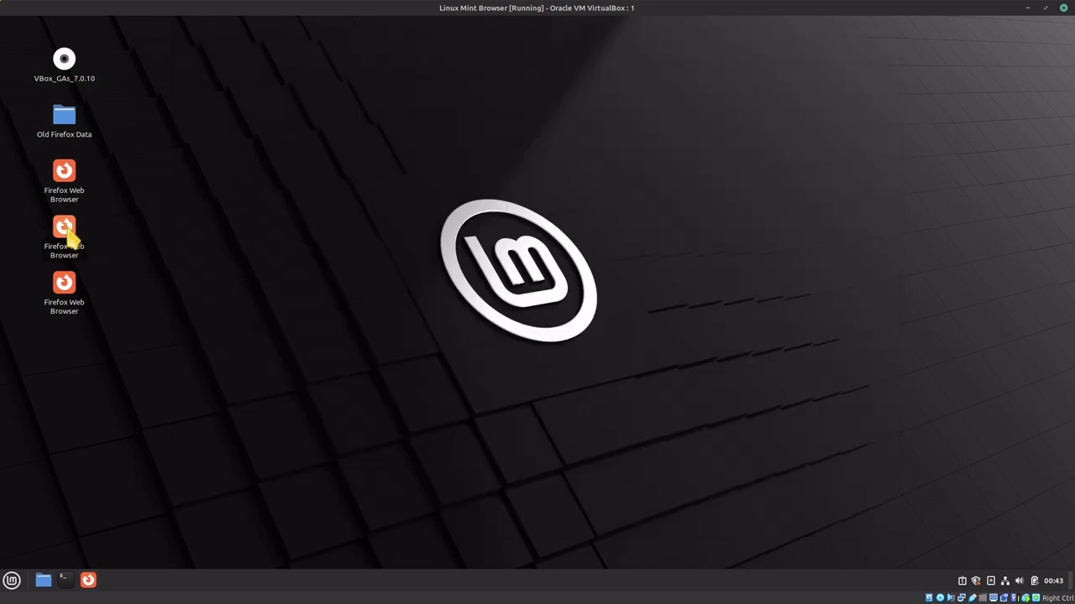
Step: Change the second launcher's command in Properties to 'firefox %u -p Amazon -no-remote'
right_click(70, 237)
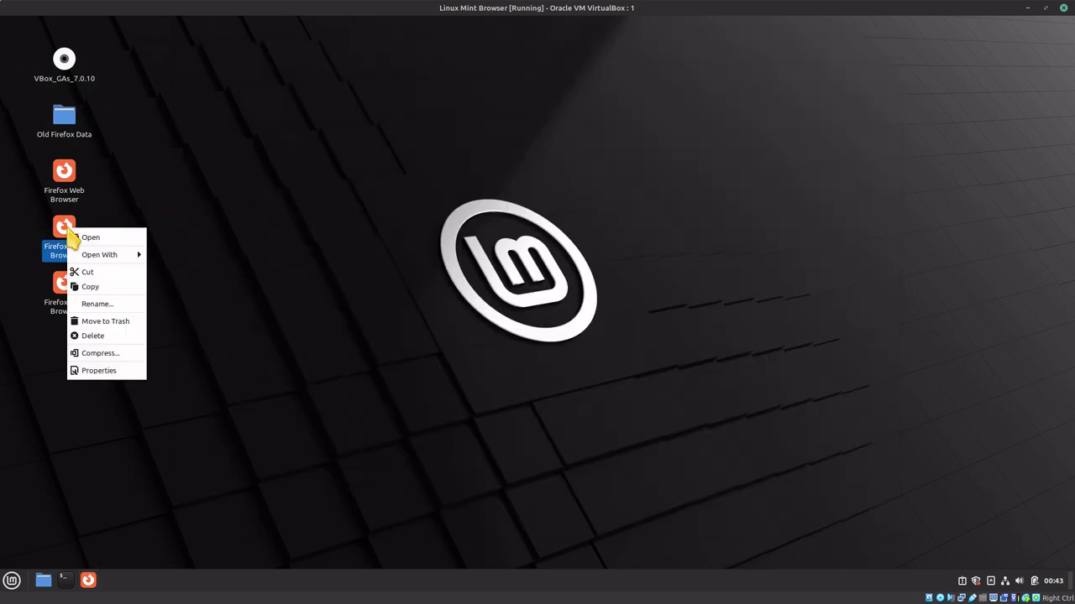
click(99, 371)
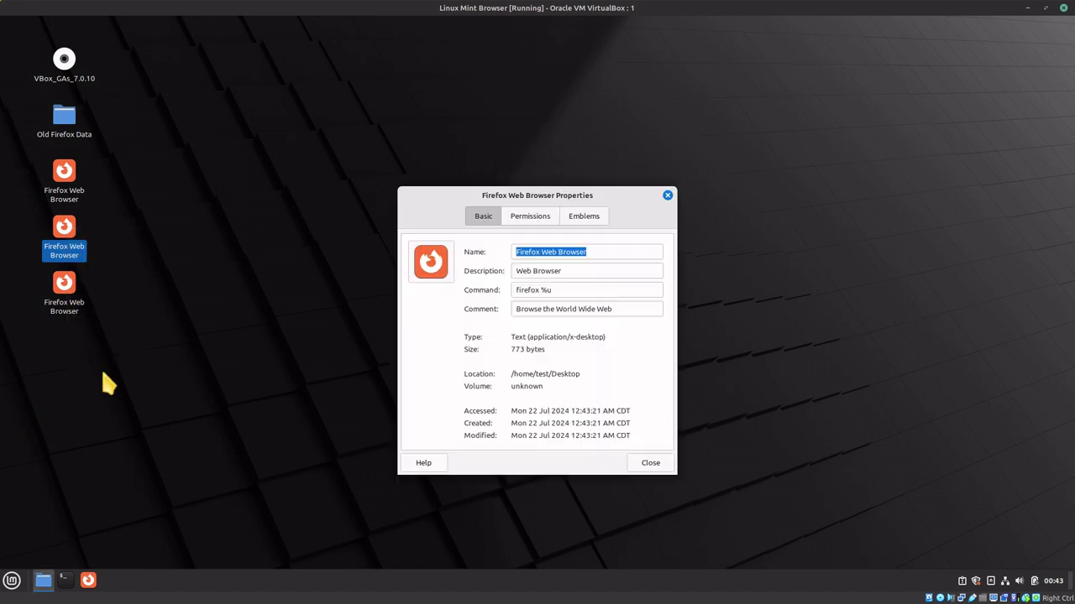
click(586, 290)
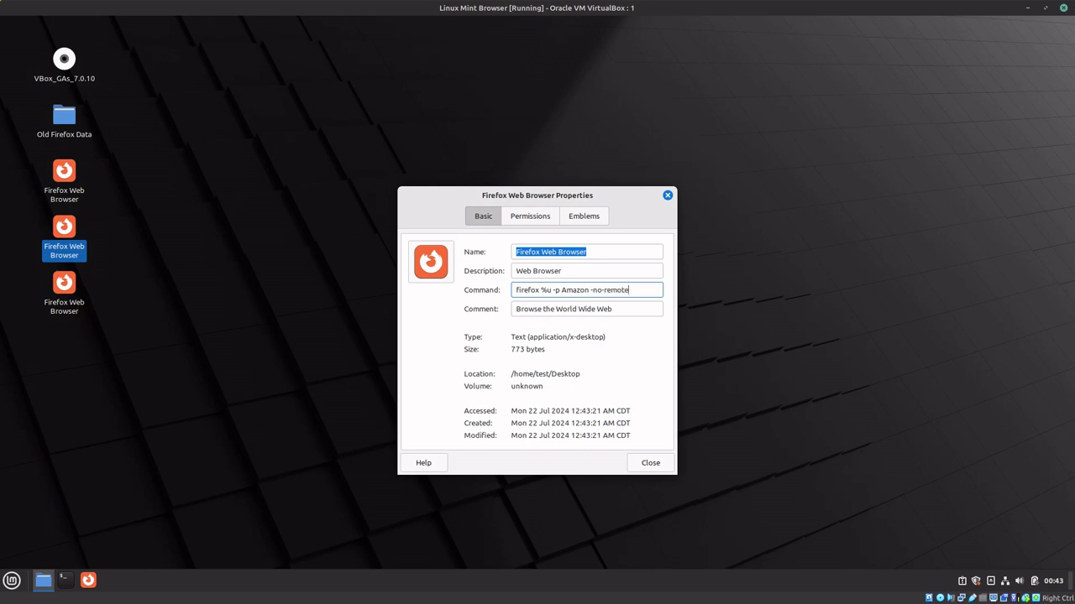
click(659, 466)
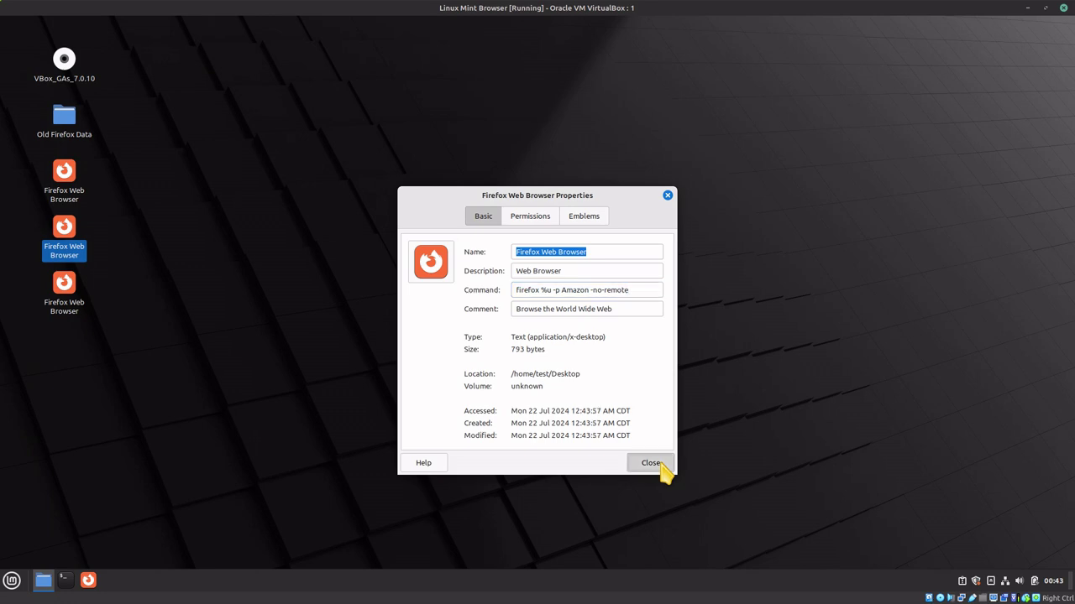
Step: Change the third launcher's command in Properties to 'firefox %u -p Google -no-remote'
right_click(67, 295)
click(101, 433)
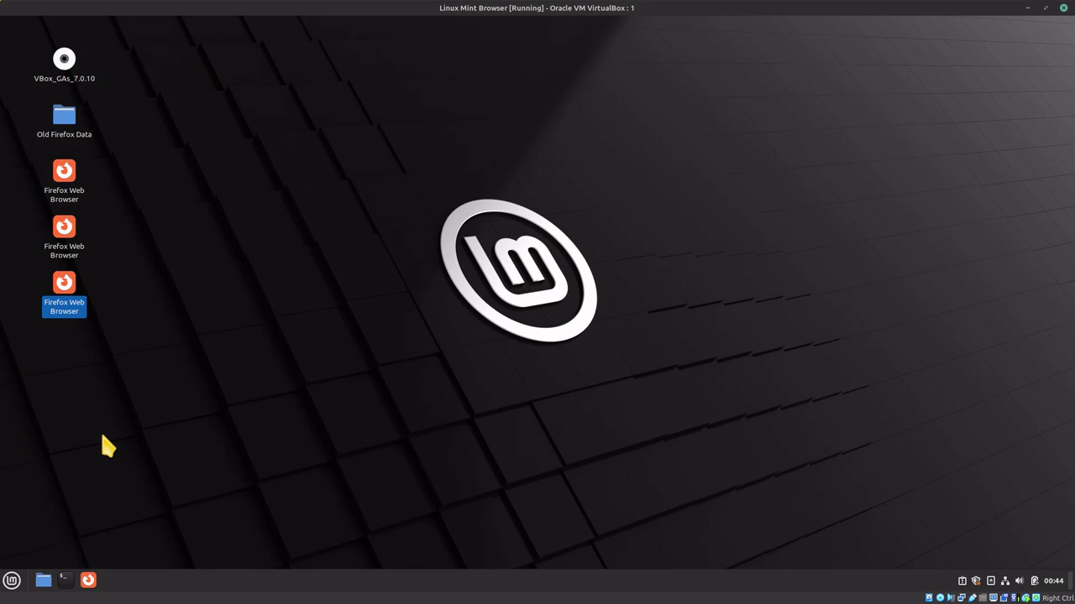
click(587, 288)
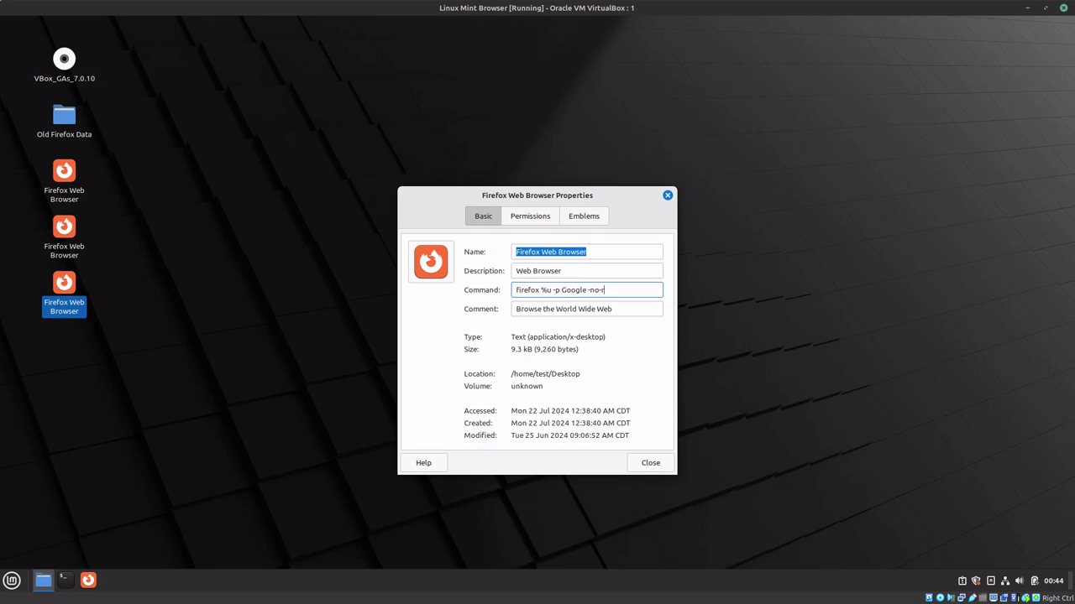
click(659, 468)
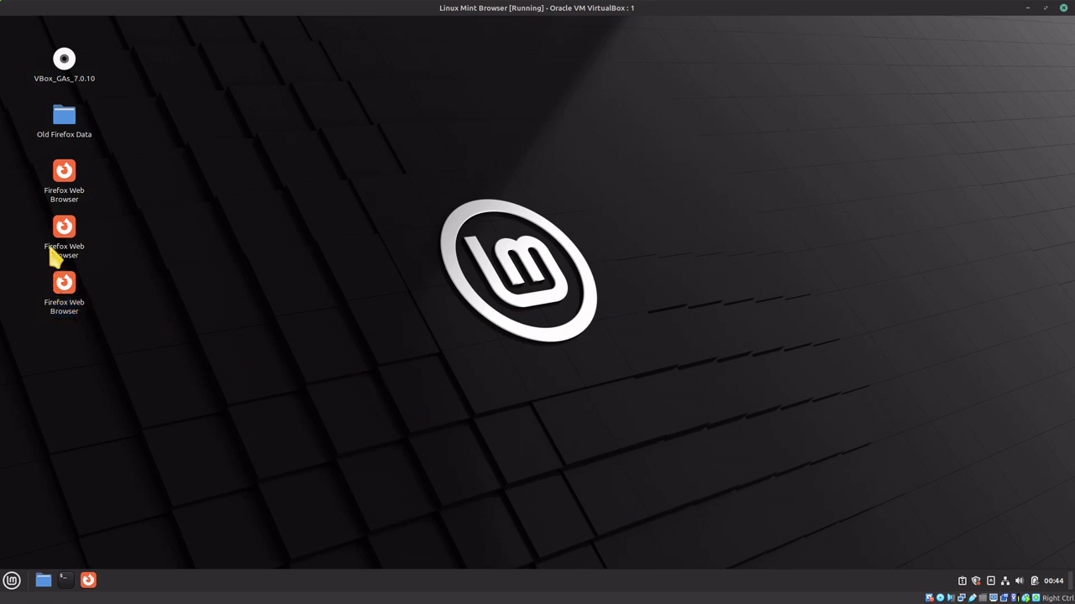
click(62, 237)
double_click(62, 237)
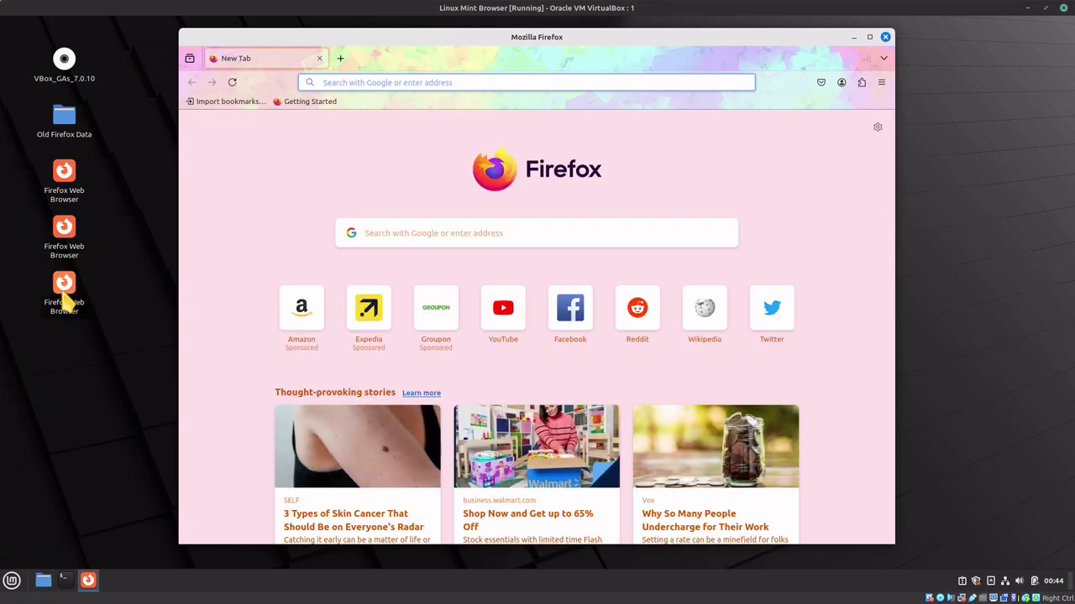
click(64, 289)
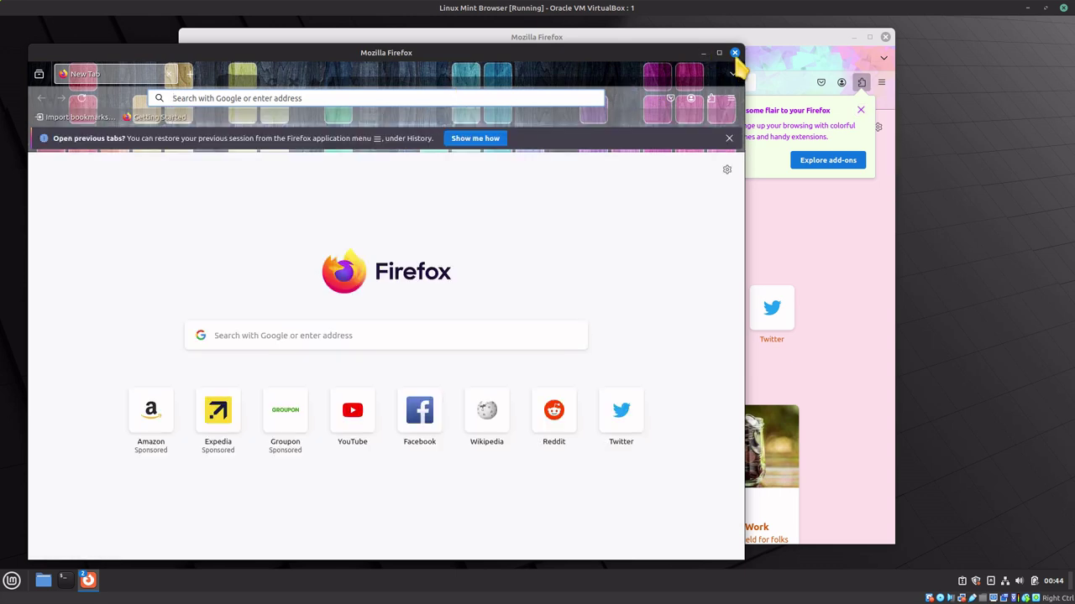
click(735, 53)
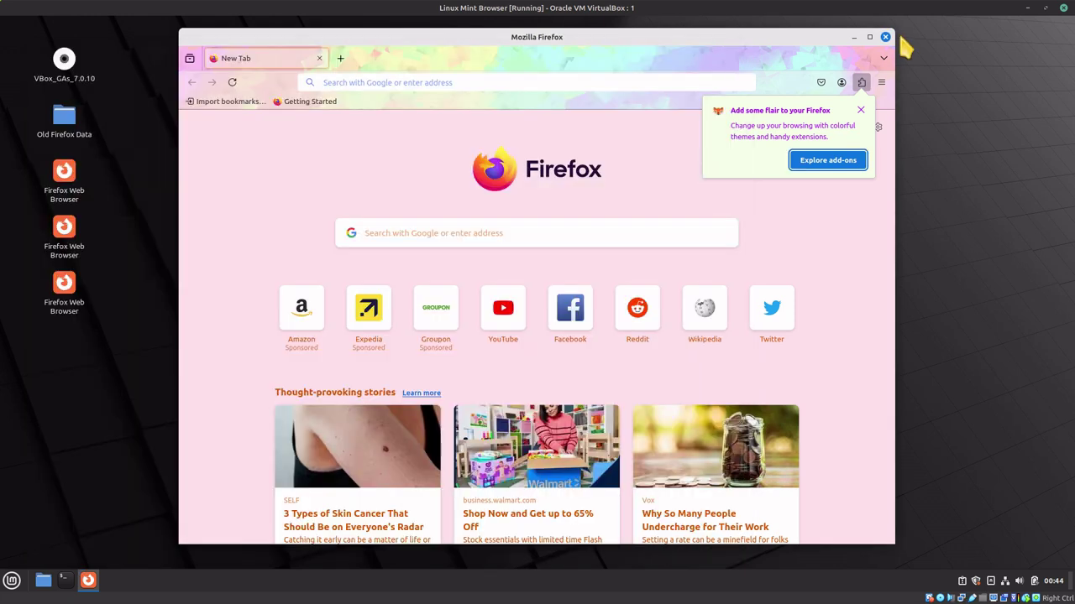
click(885, 38)
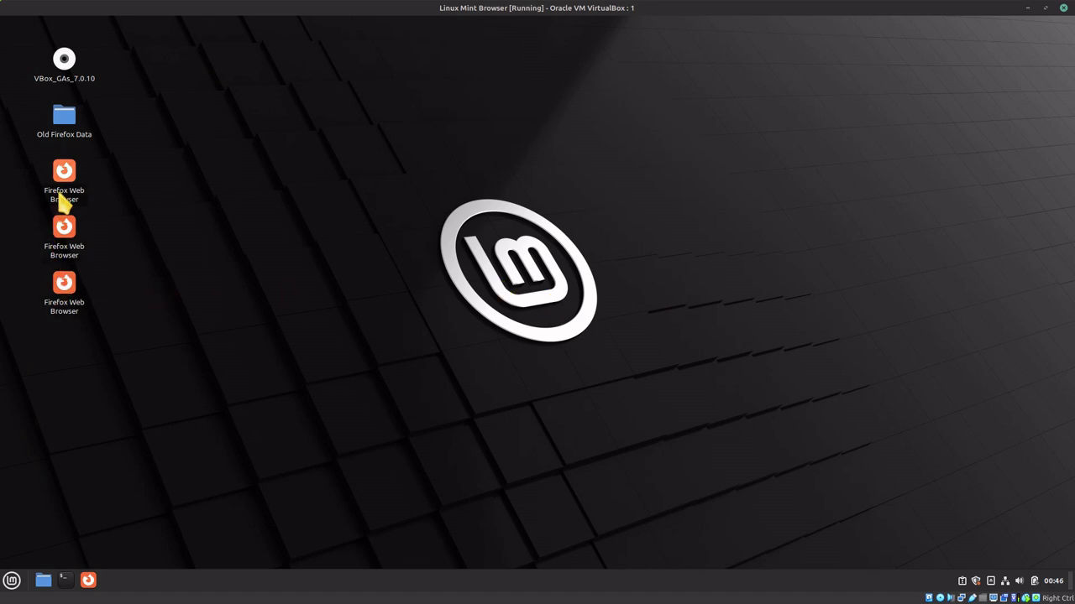
Step: Rename the launcher to Google in its Properties dialog
right_click(60, 232)
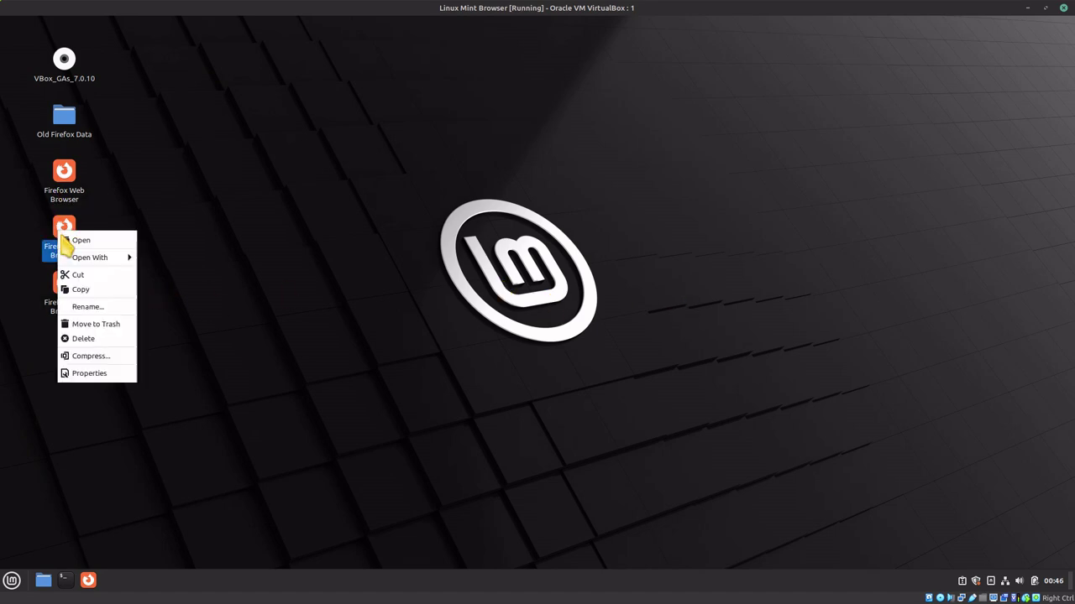
click(121, 378)
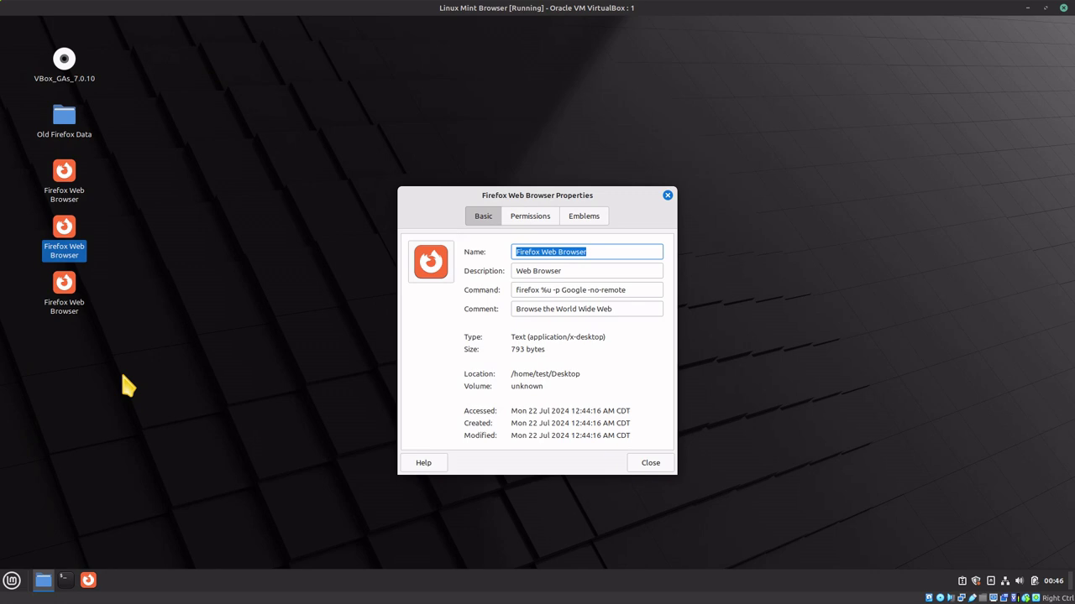
double_click(637, 252)
text(Google)
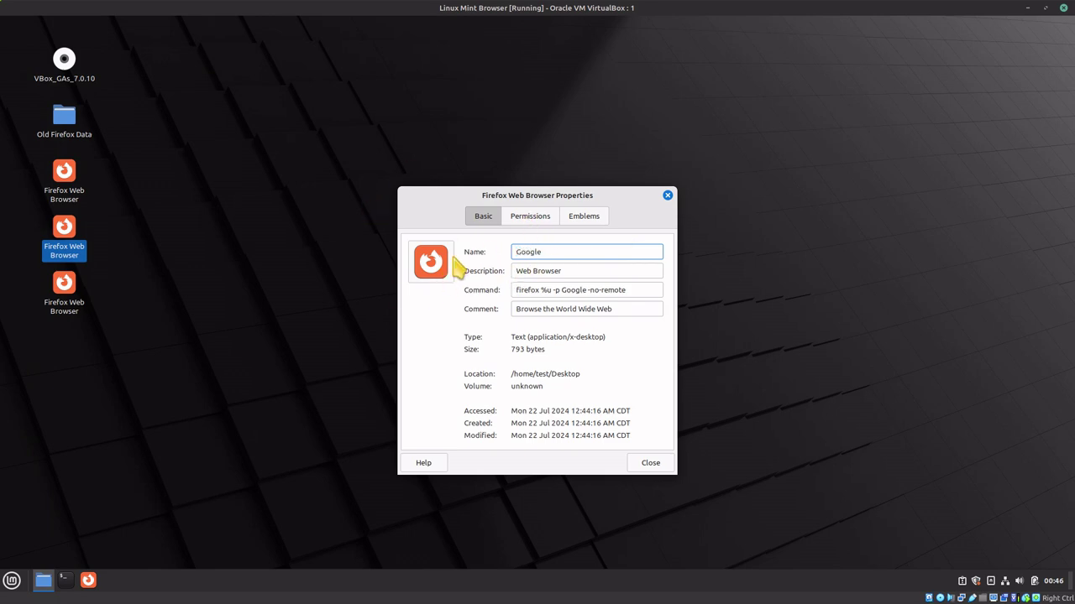
Step: Give it the firefox-developer-icon, close Properties, and test-launch the Google launcher
click(430, 273)
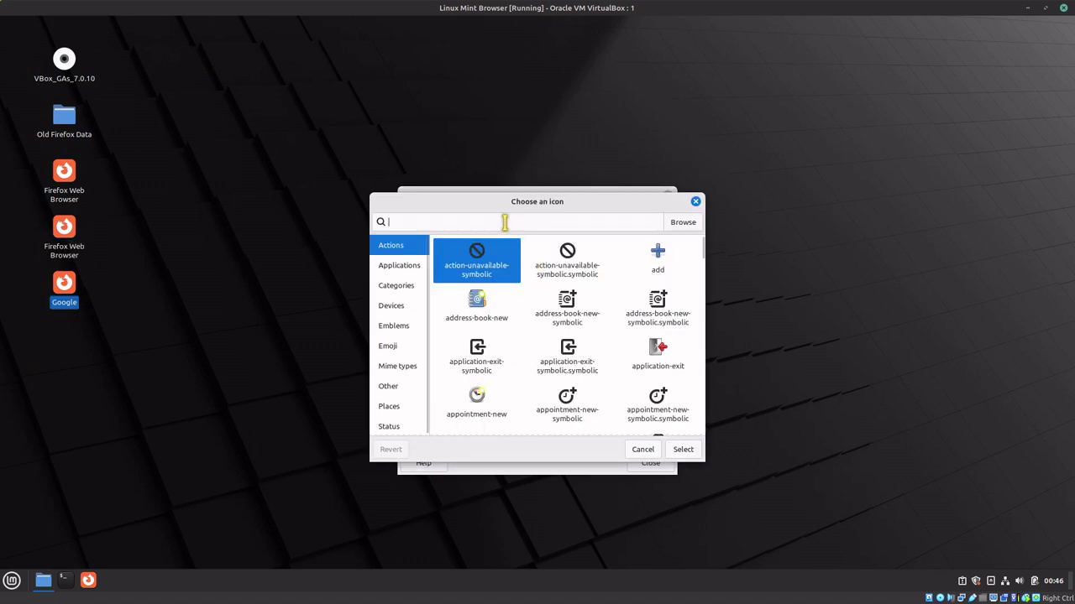
text(Fire)
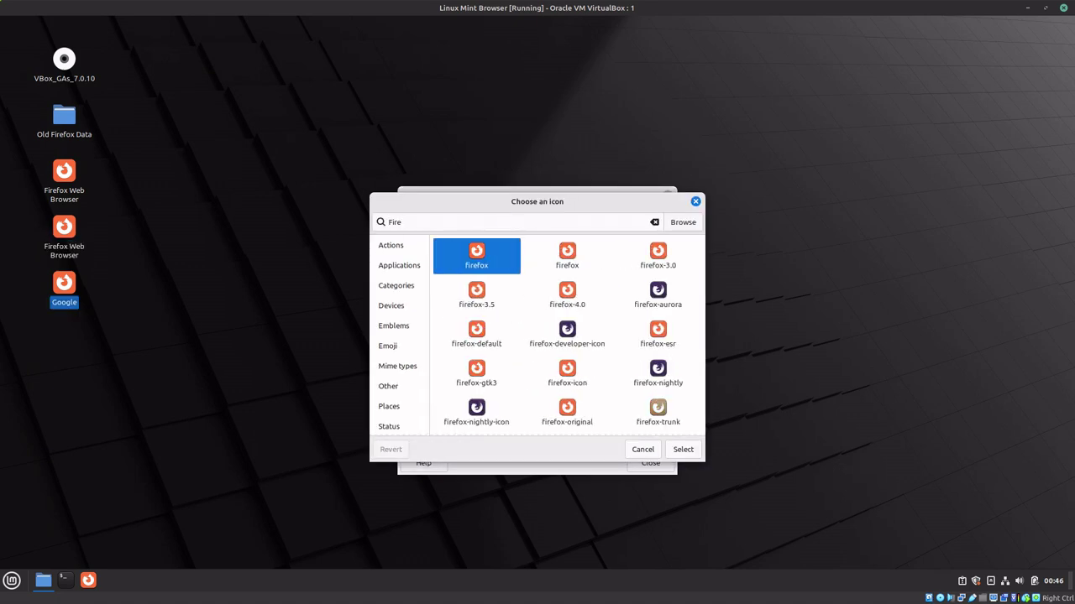
click(568, 332)
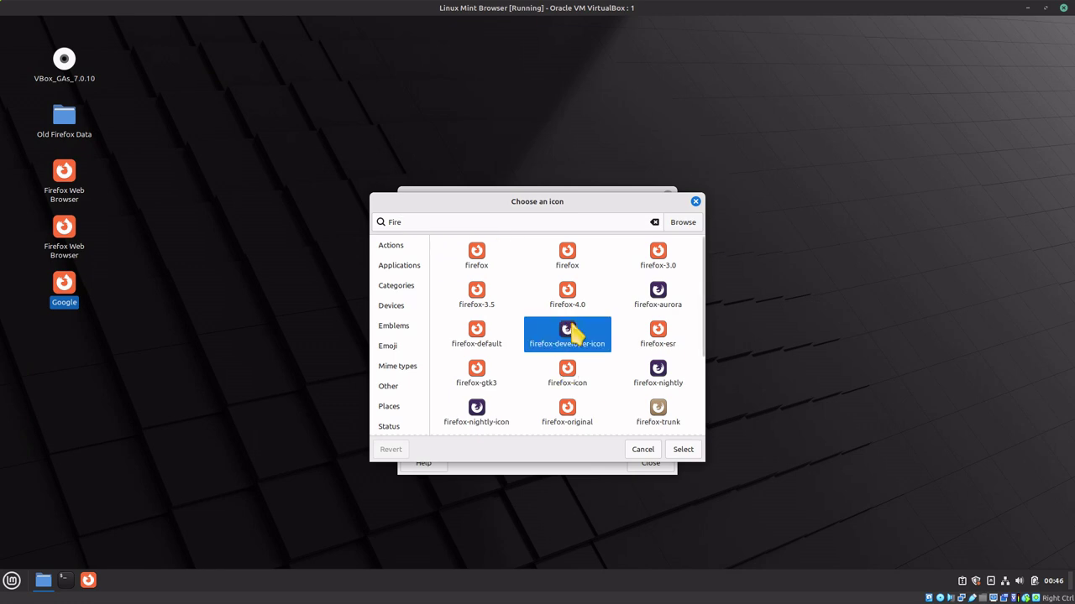
click(683, 451)
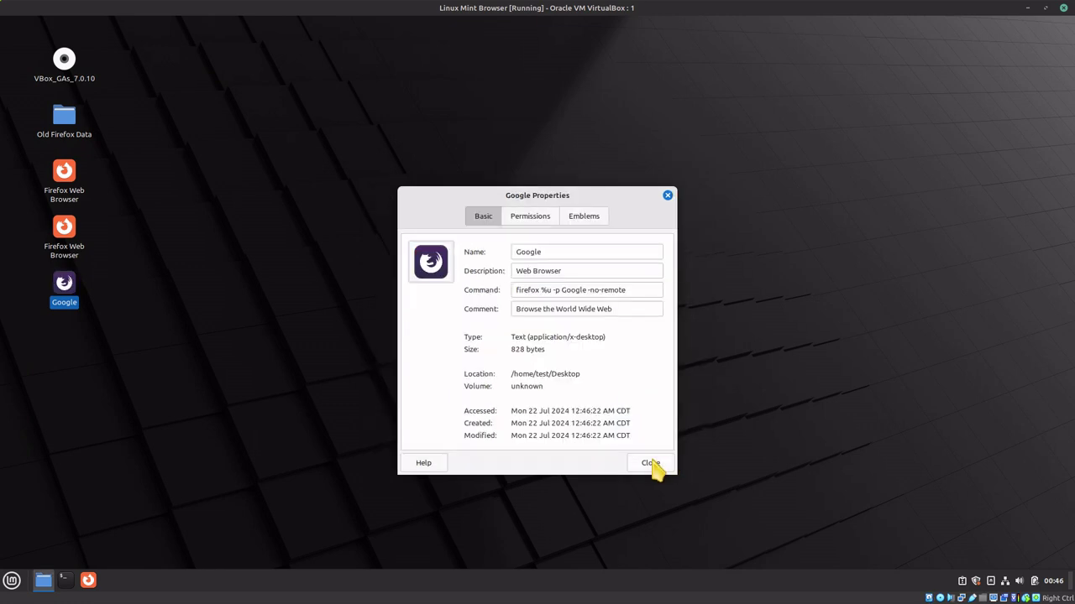
click(651, 464)
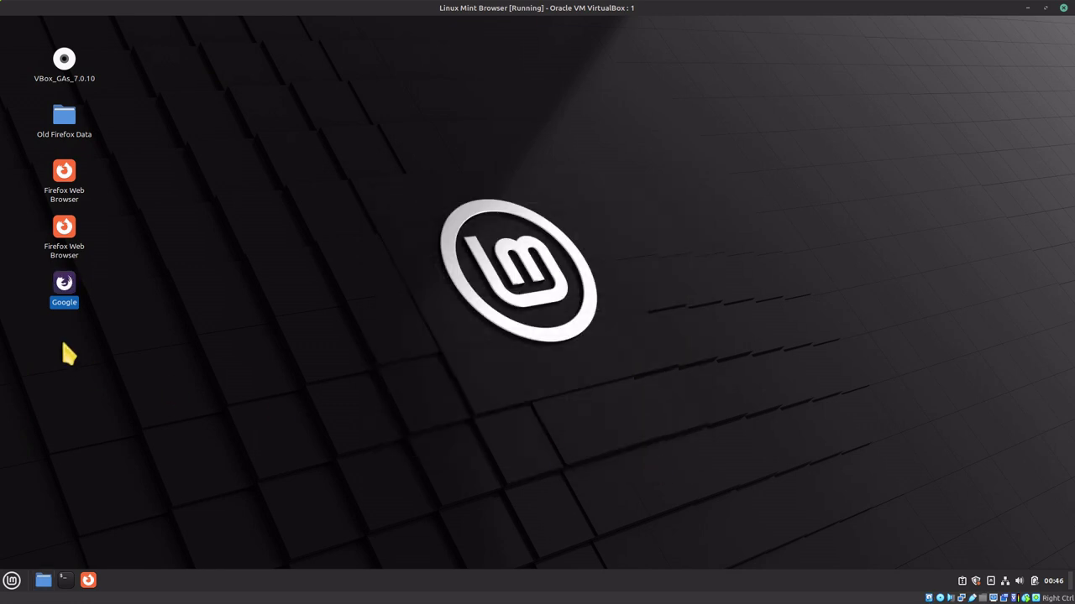
double_click(66, 292)
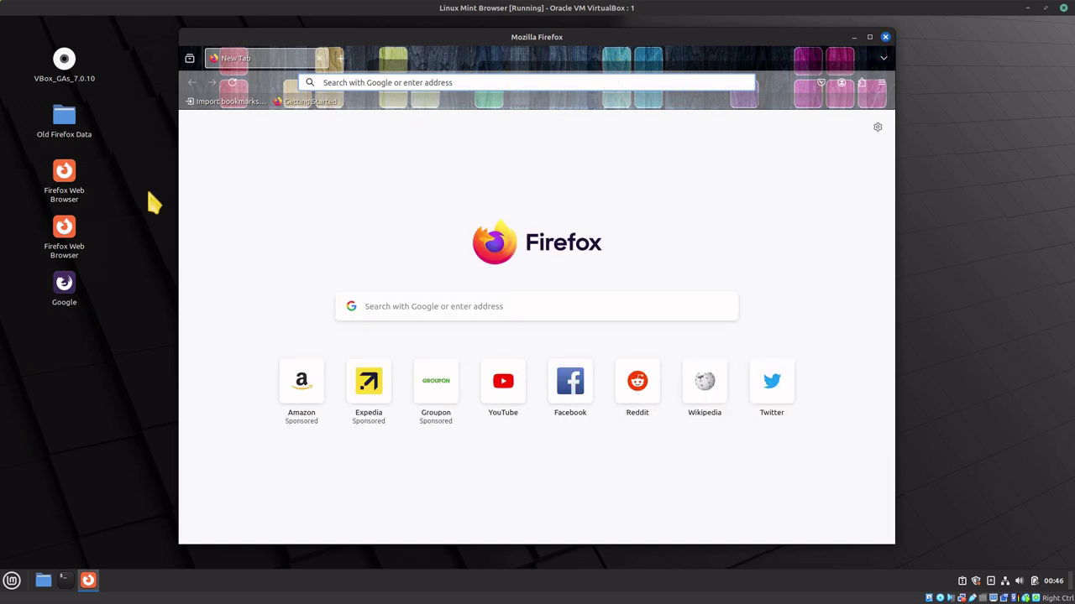
Step: Close the test window and rename the second Firefox launcher to Amazon
click(885, 37)
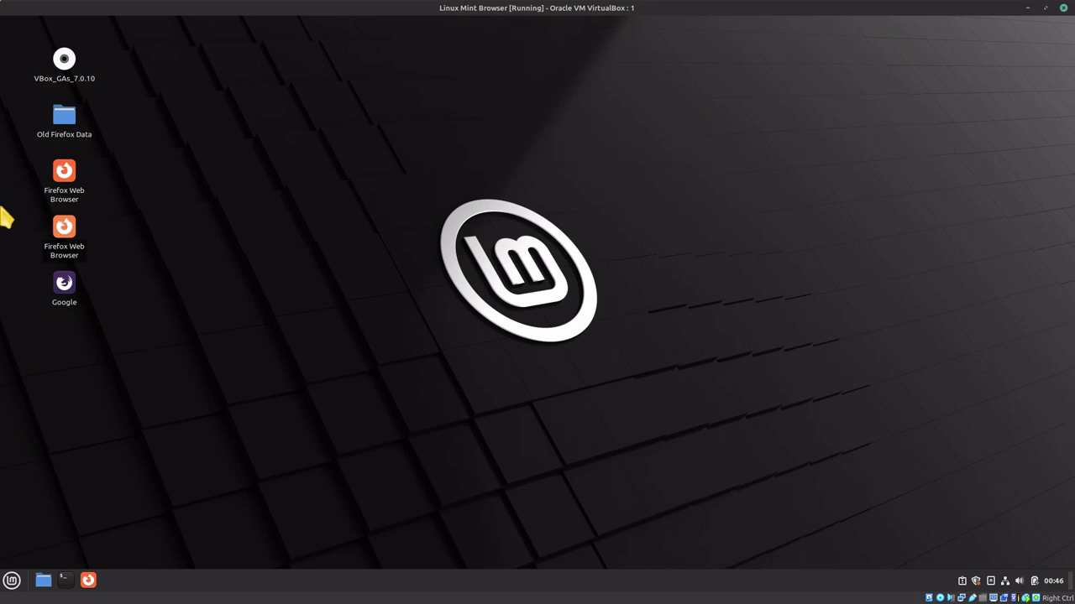
right_click(52, 233)
click(273, 256)
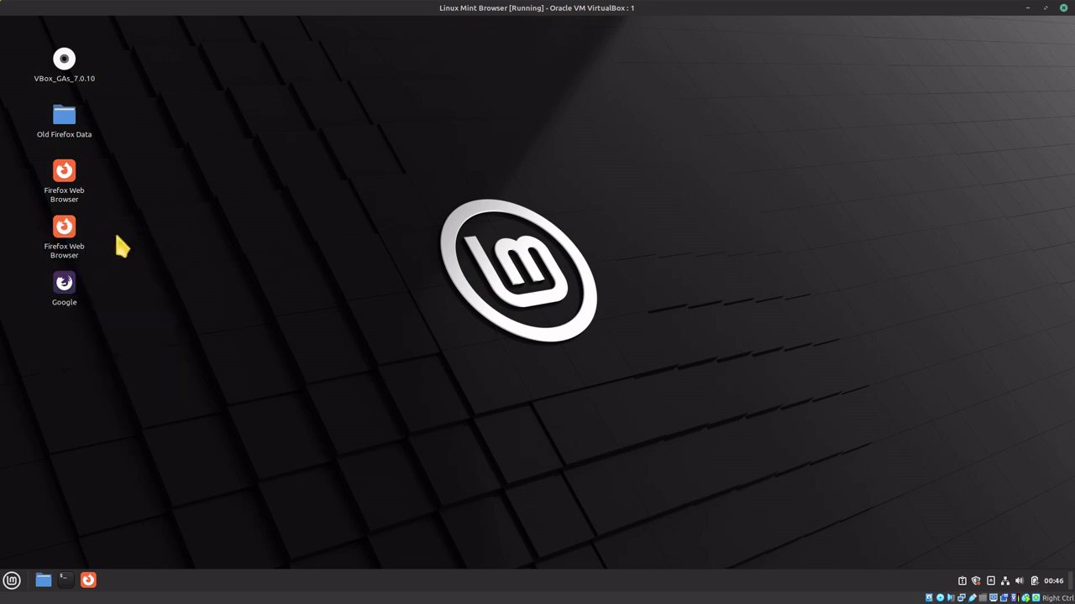
right_click(66, 237)
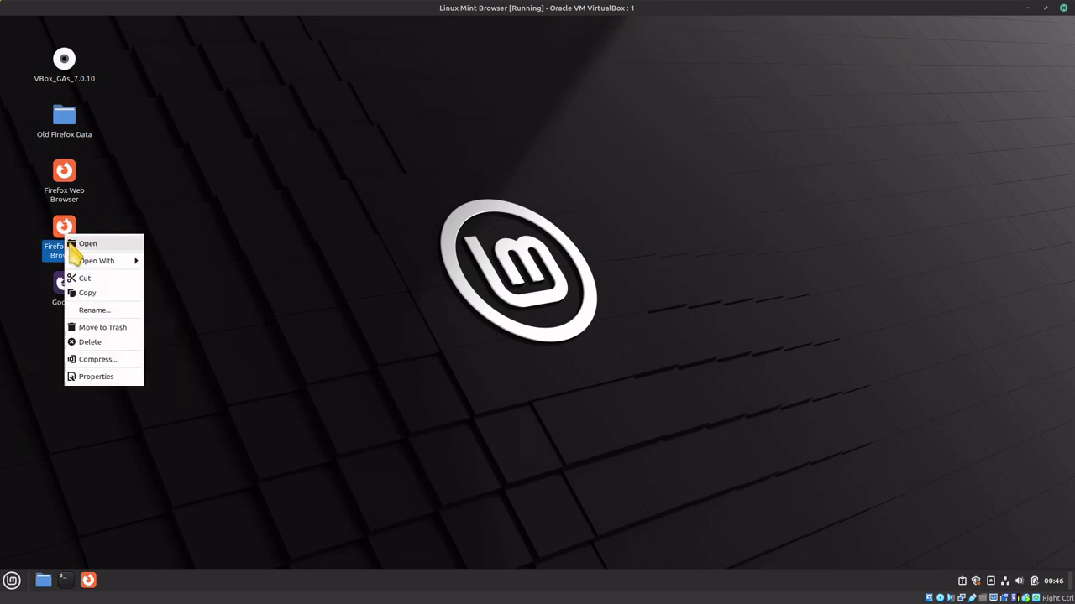
click(100, 377)
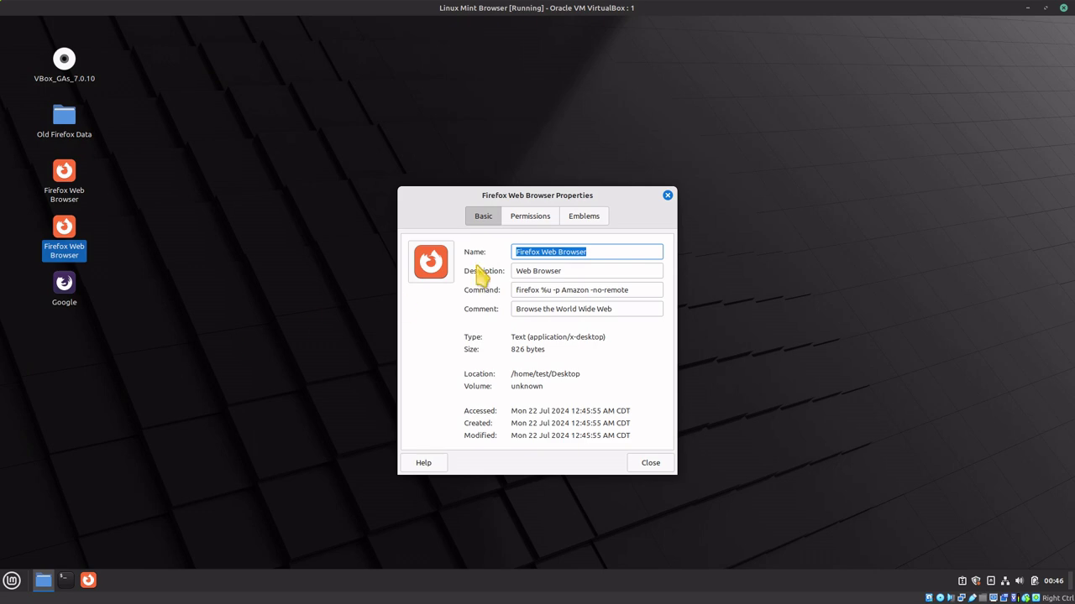
click(595, 250)
text(Amazon)
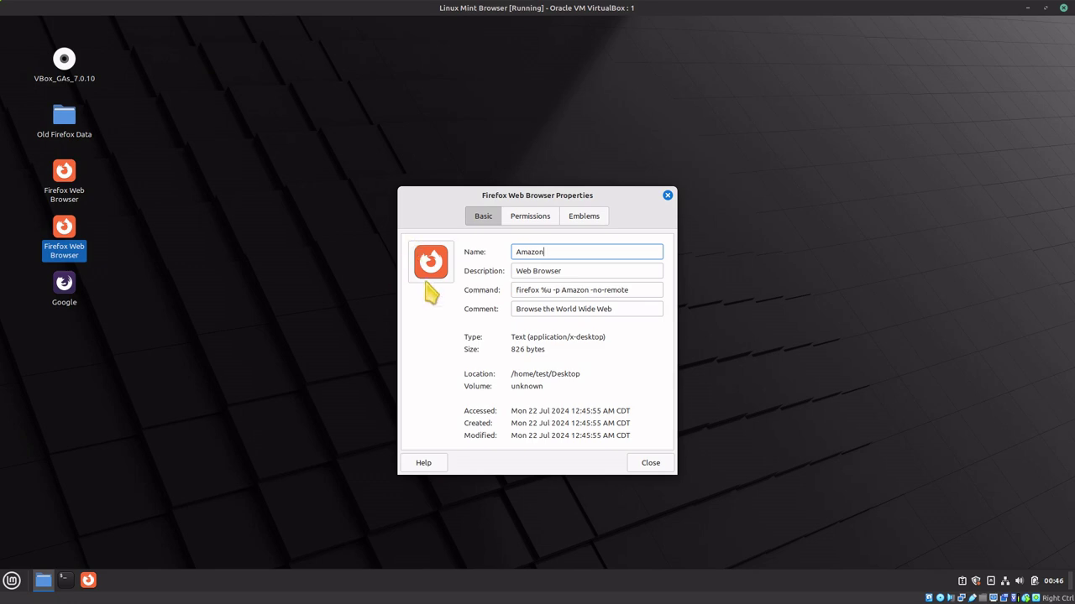
Step: Search 'fire' in the icon chooser, apply the firefox-trunk icon, and close Properties
click(430, 281)
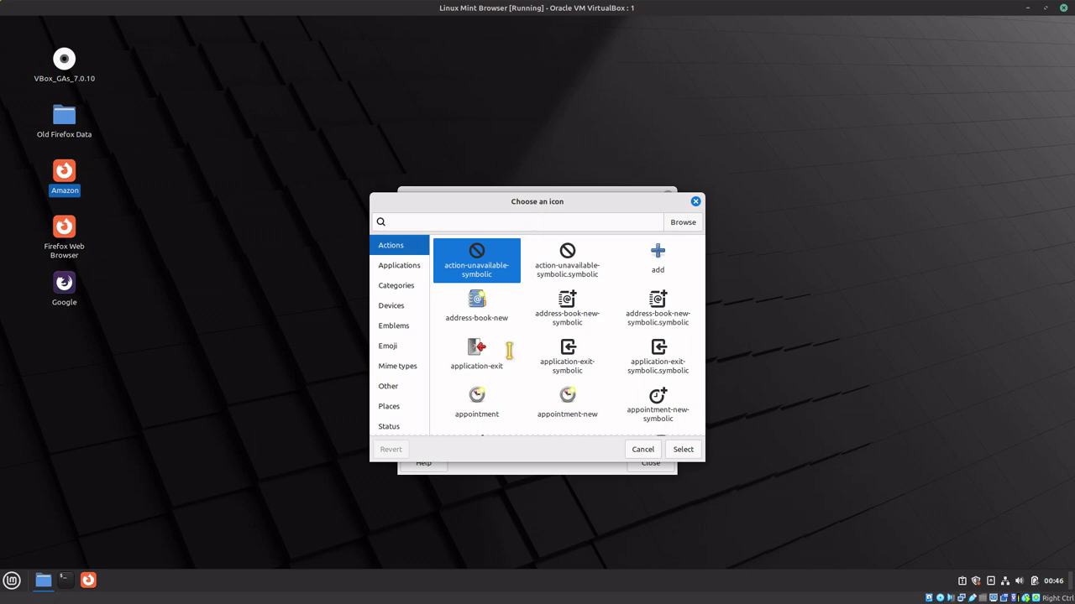
text(fire)
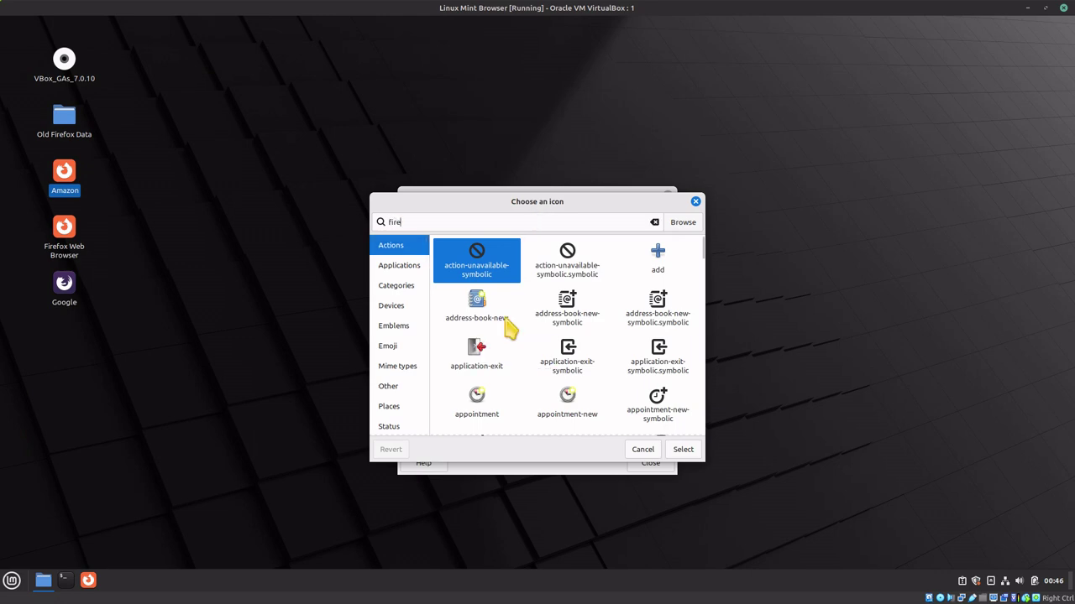
click(655, 410)
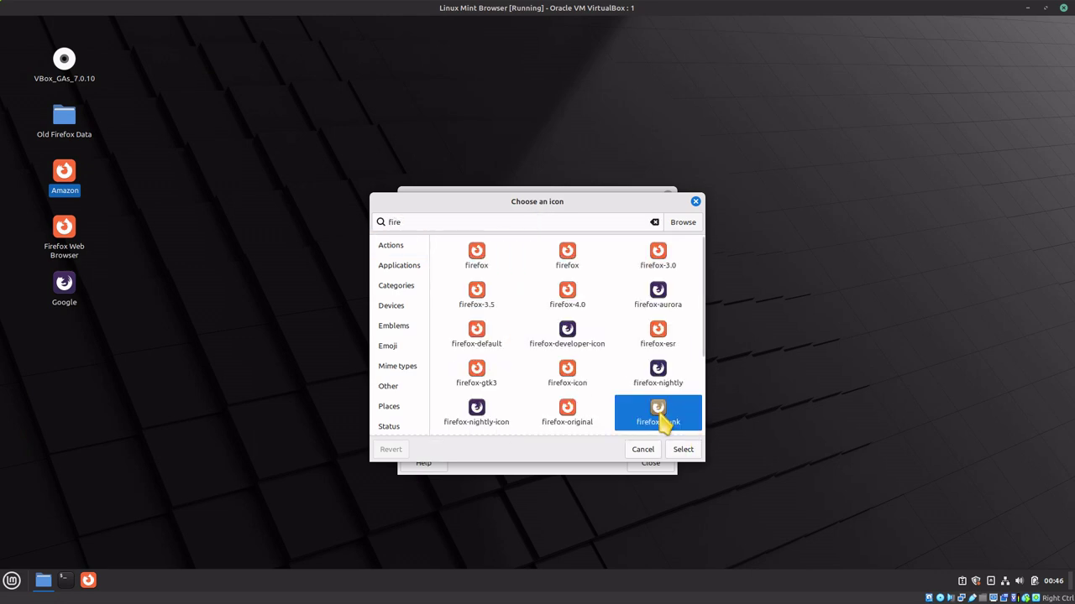
click(690, 450)
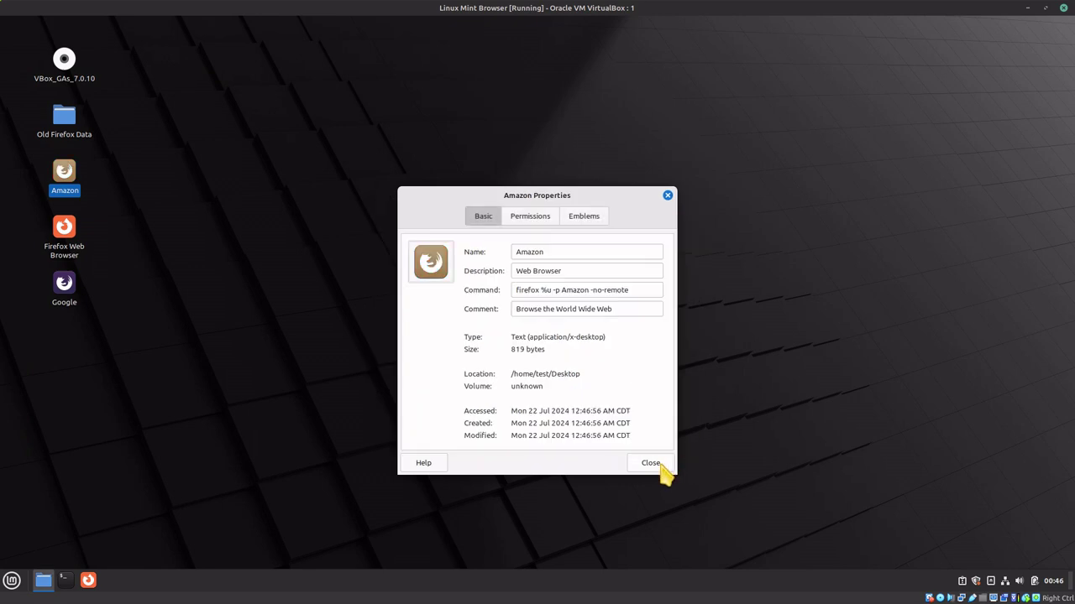
click(651, 463)
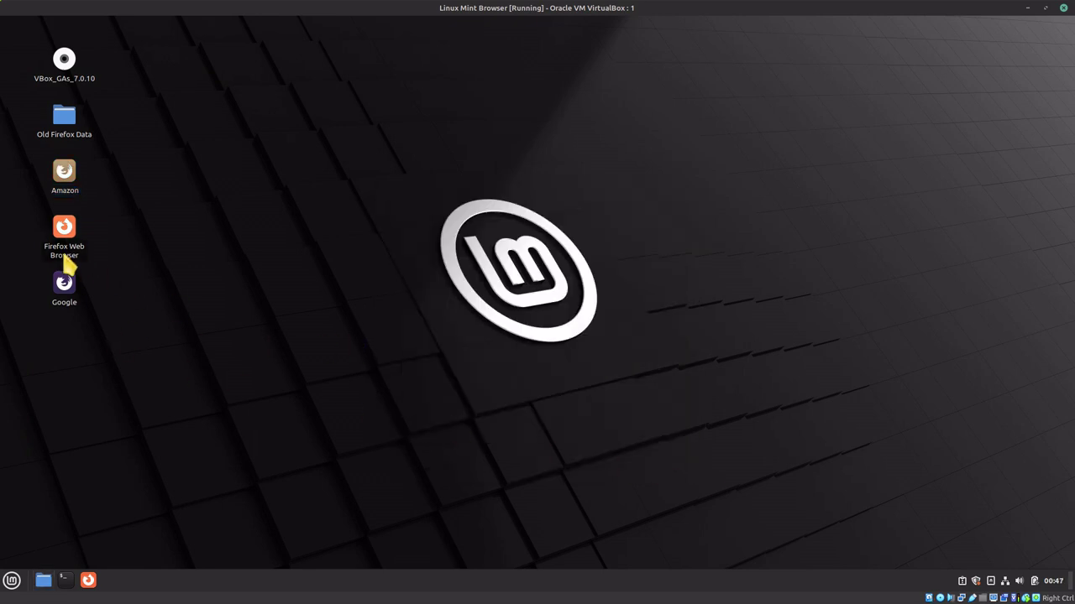
Step: Permanently delete the leftover Firefox Web Browser desktop launcher, then relaunch Firefox from the taskbar
right_click(65, 258)
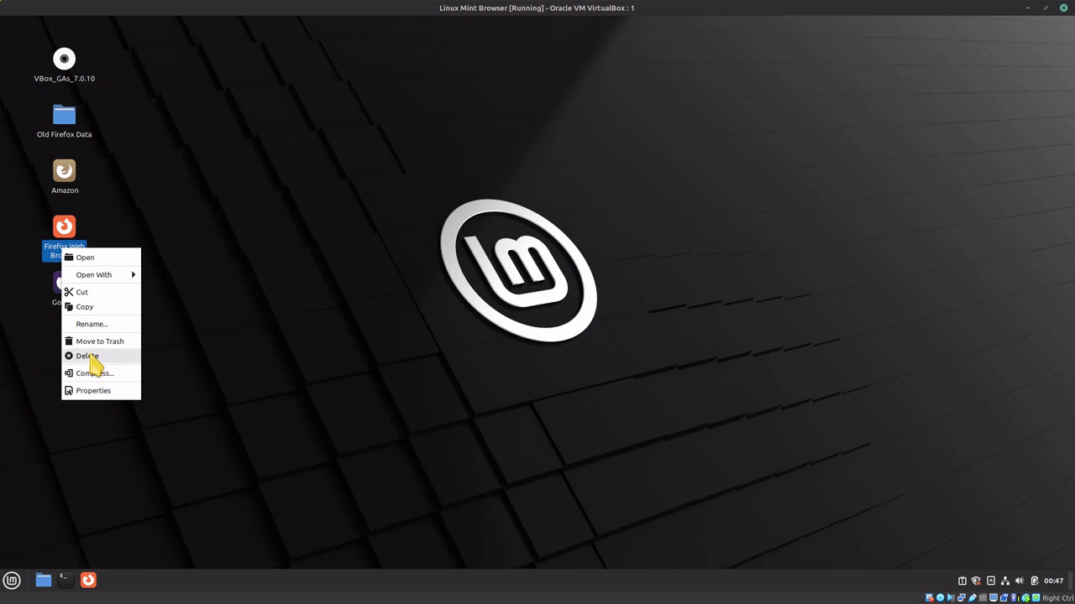
click(87, 357)
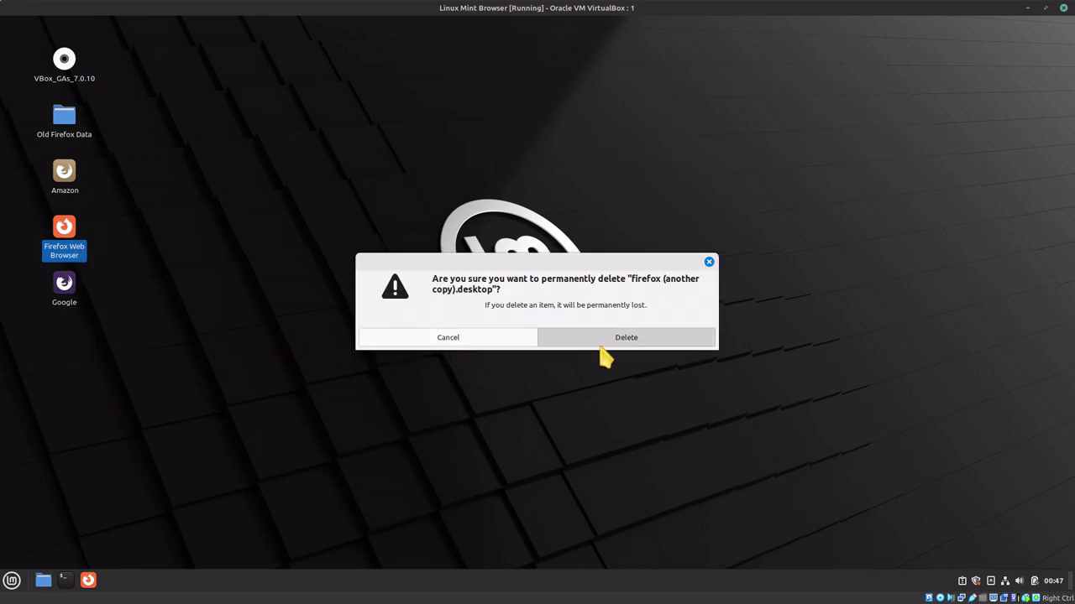
click(592, 345)
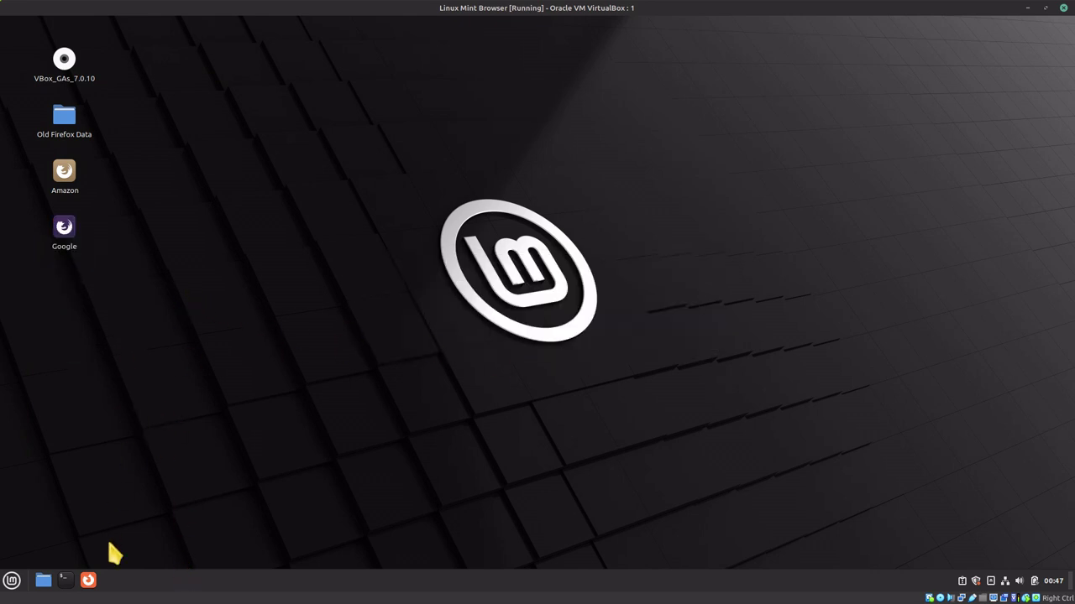
click(84, 583)
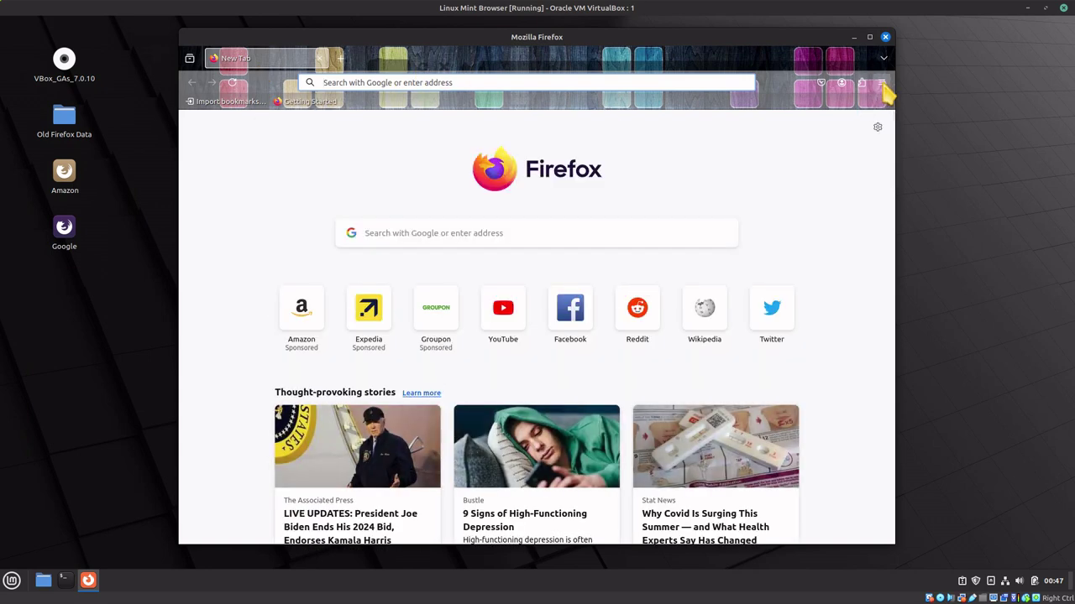
click(881, 84)
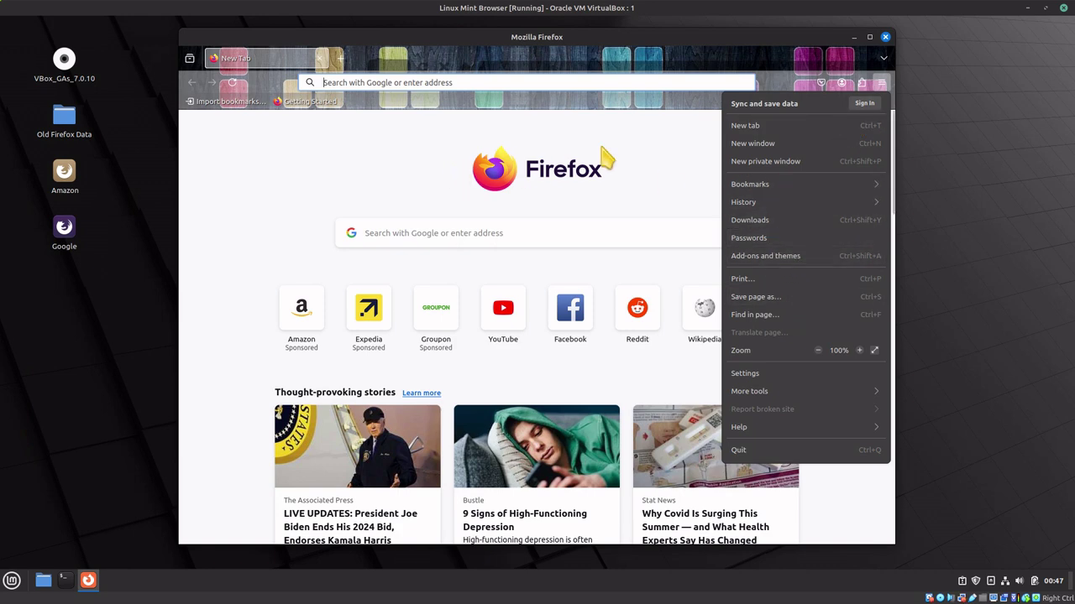
Step: Go to about:profiles and set default-release as the default profile
click(368, 79)
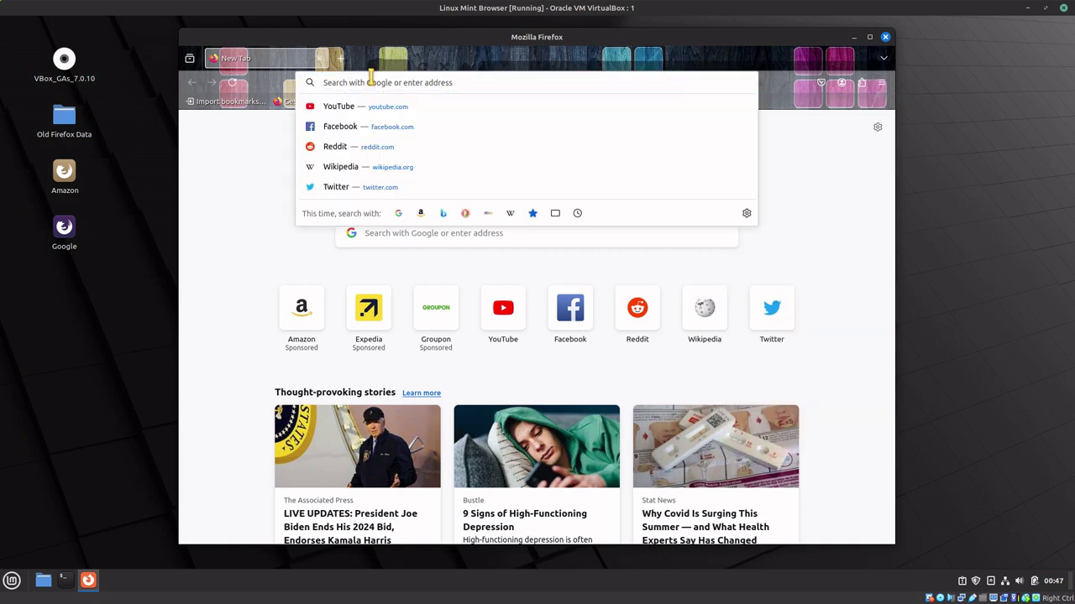
text(about)
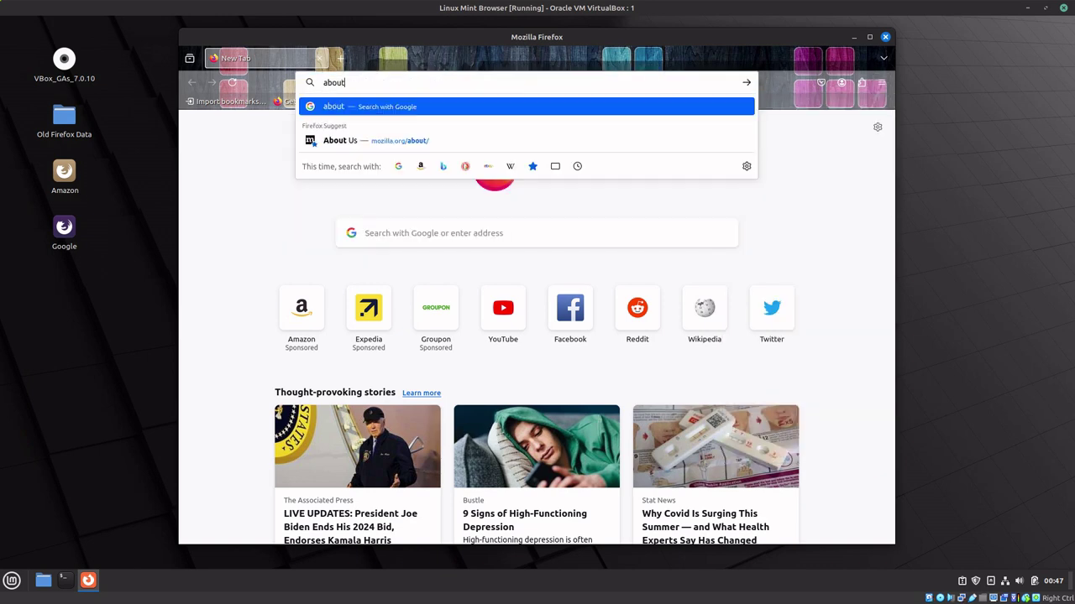
text(:profiles)
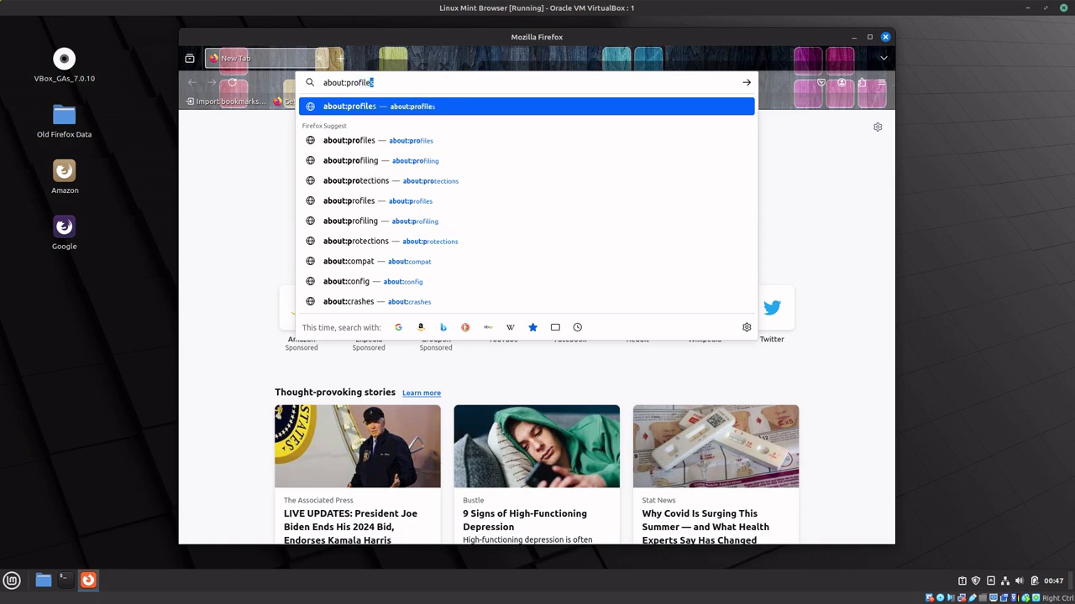
key(Return)
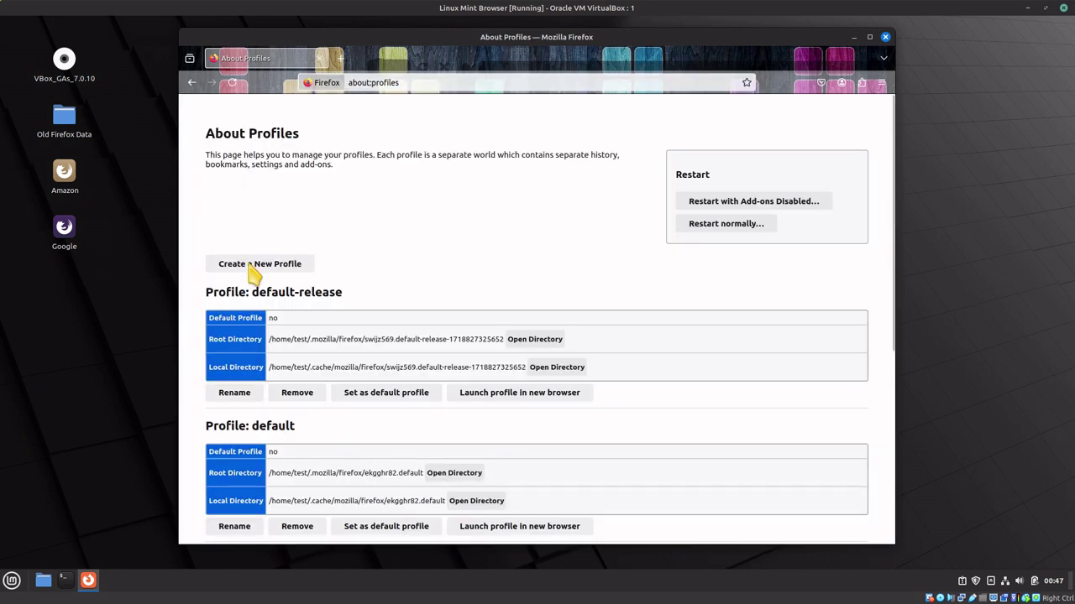
click(385, 400)
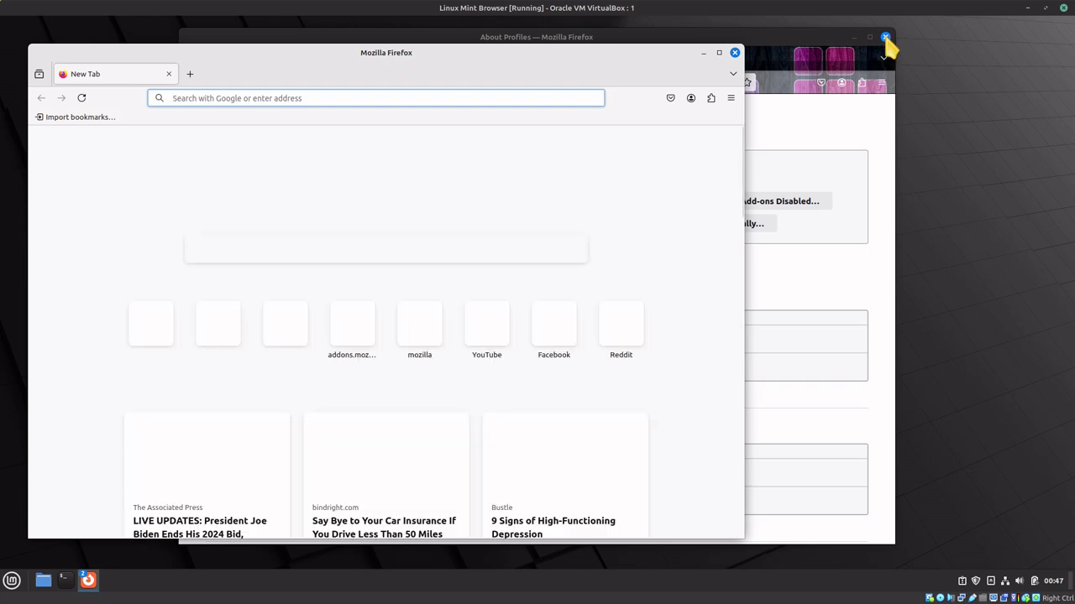
Step: Close both open Firefox windows, relaunch the default profile from the taskbar, and move it right
click(885, 39)
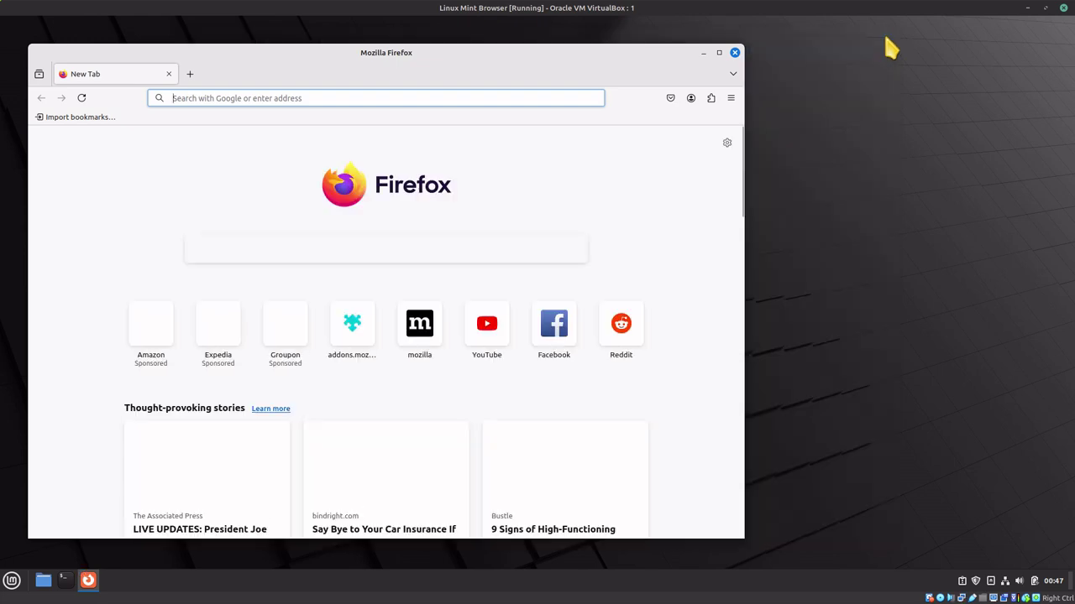
click(735, 53)
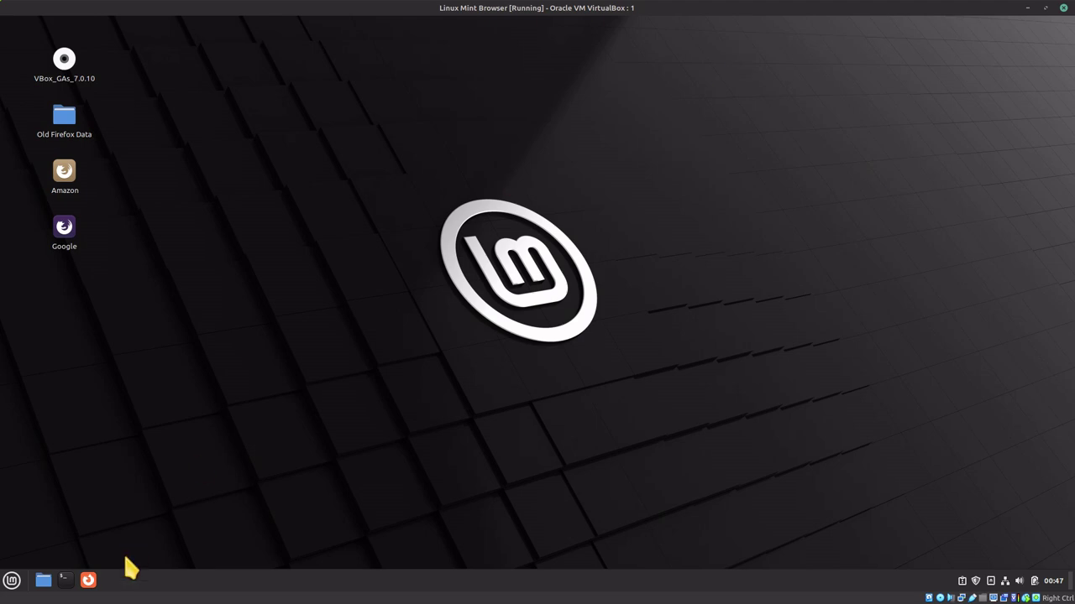
click(88, 579)
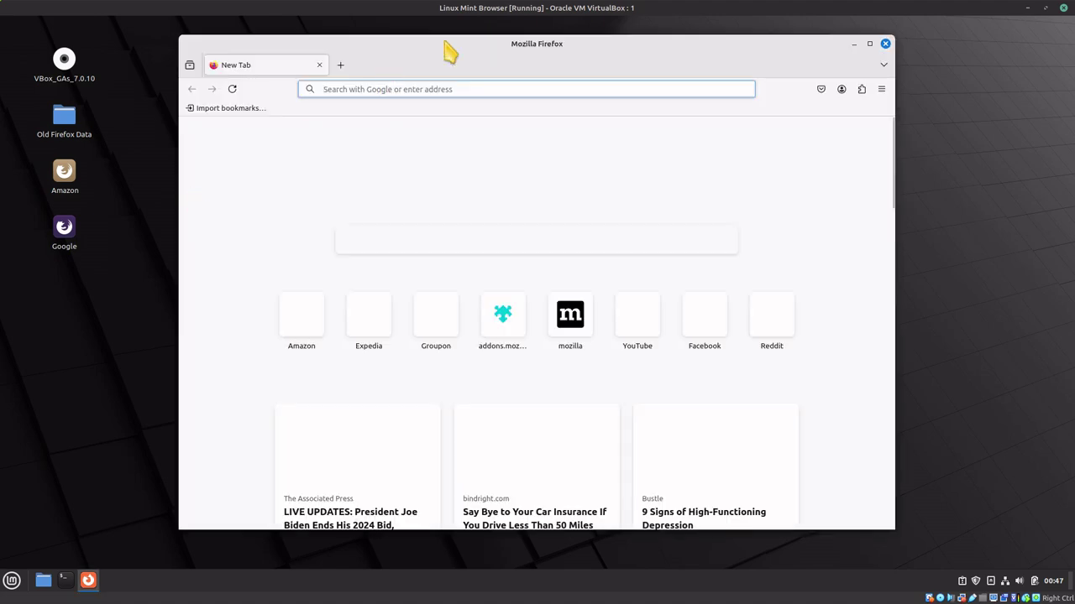
drag(450, 52, 775, 48)
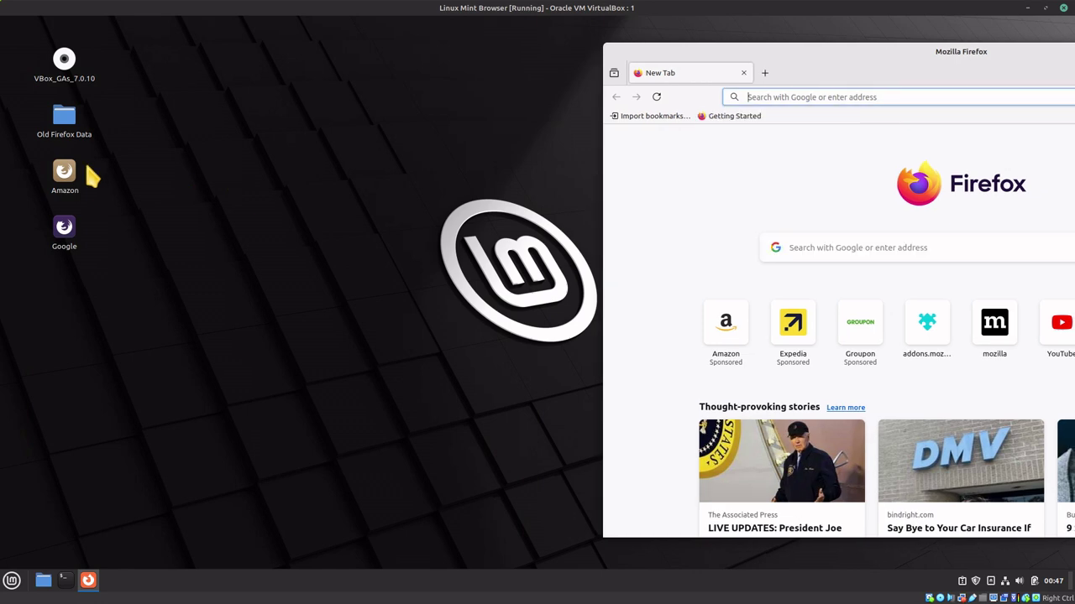
Step: Launch the Amazon and Google profiles from their desktop launchers in separate windows
double_click(76, 171)
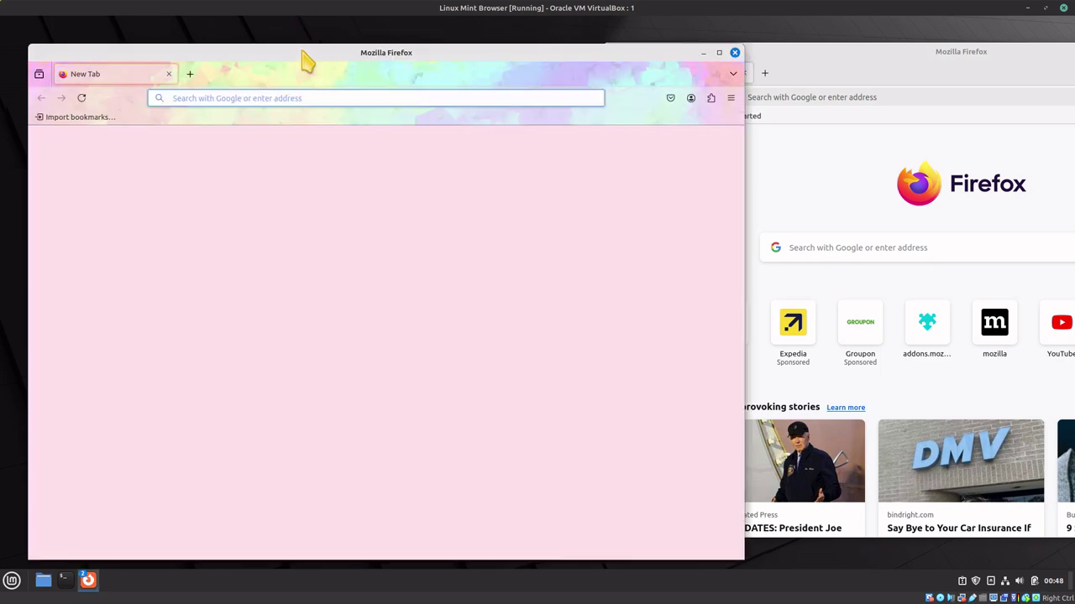
drag(444, 84, 556, 60)
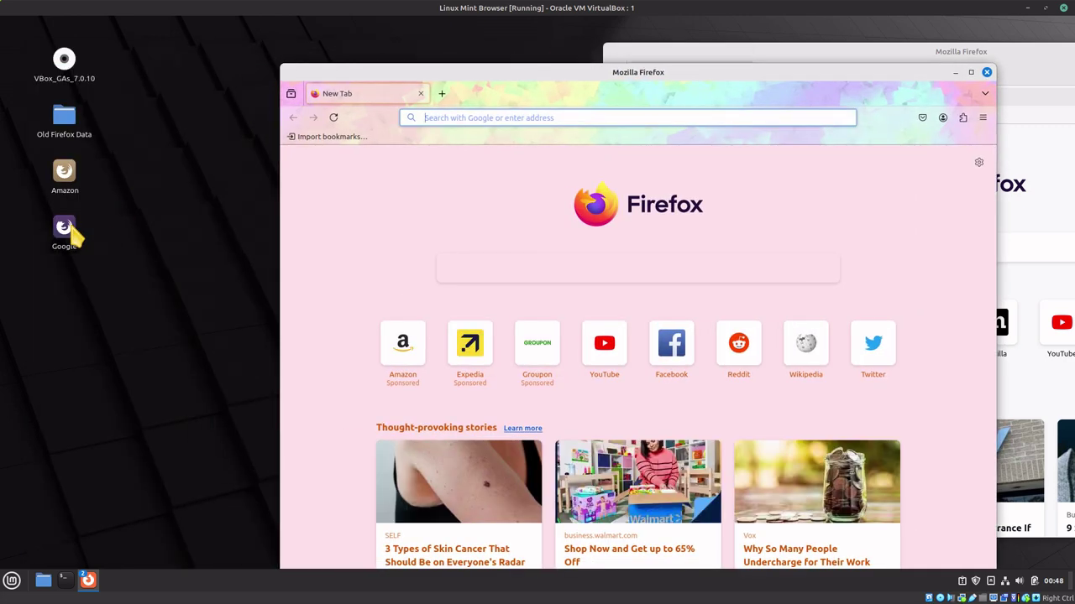
double_click(68, 232)
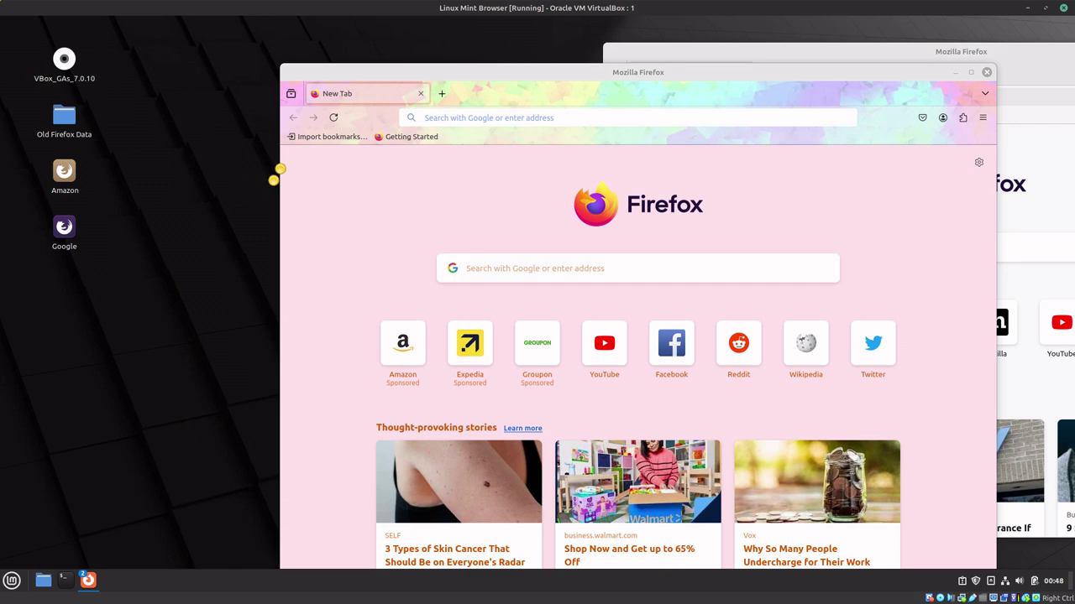